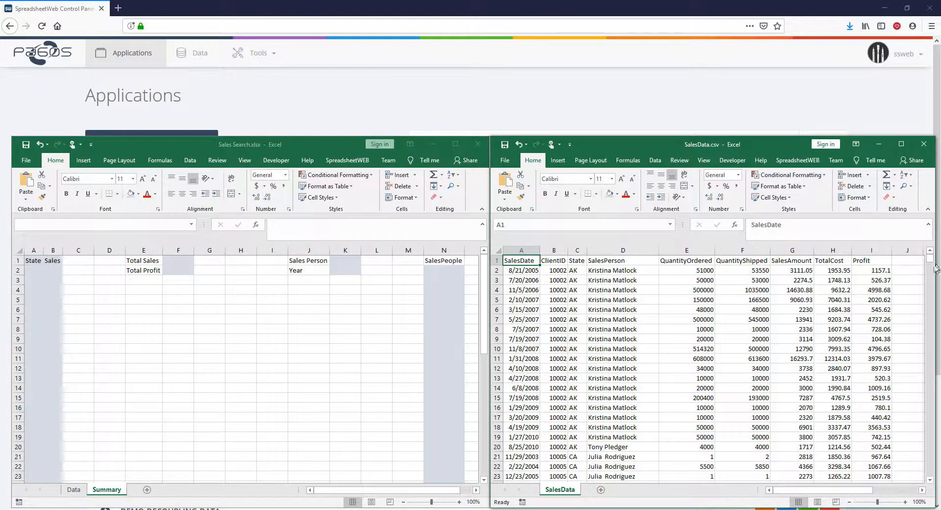
pyautogui.moveTo(930, 259)
pyautogui.mouseDown()
pyautogui.moveTo(924, 480)
pyautogui.moveTo(928, 250)
pyautogui.mouseUp()
pyautogui.click(83, 274)
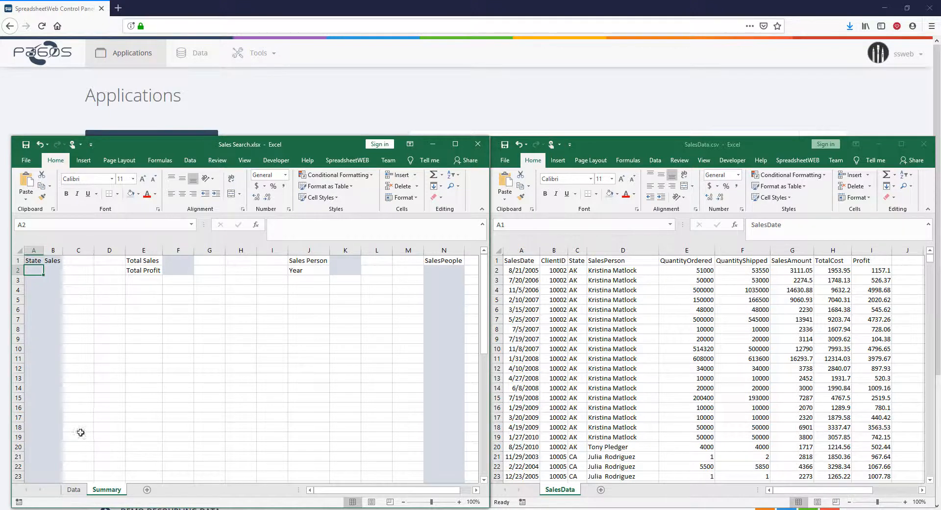
pyautogui.click(73, 489)
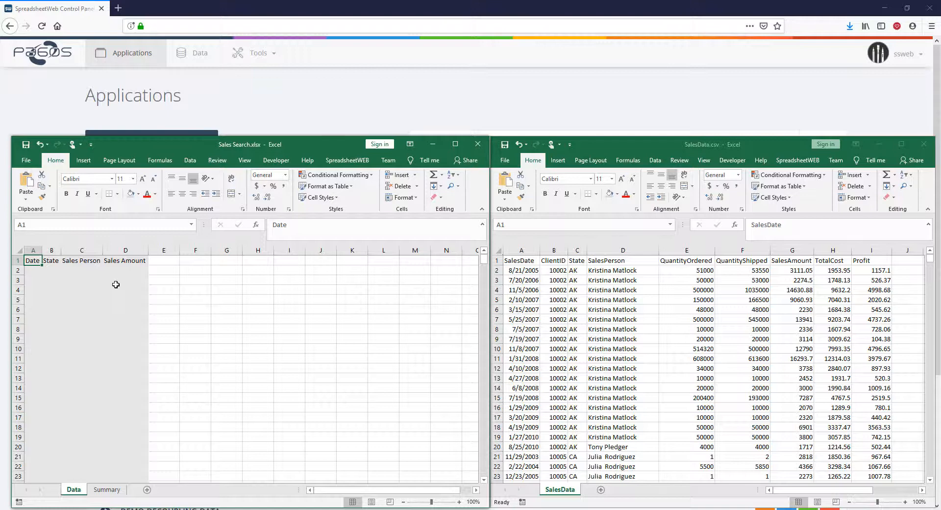
pyautogui.click(106, 490)
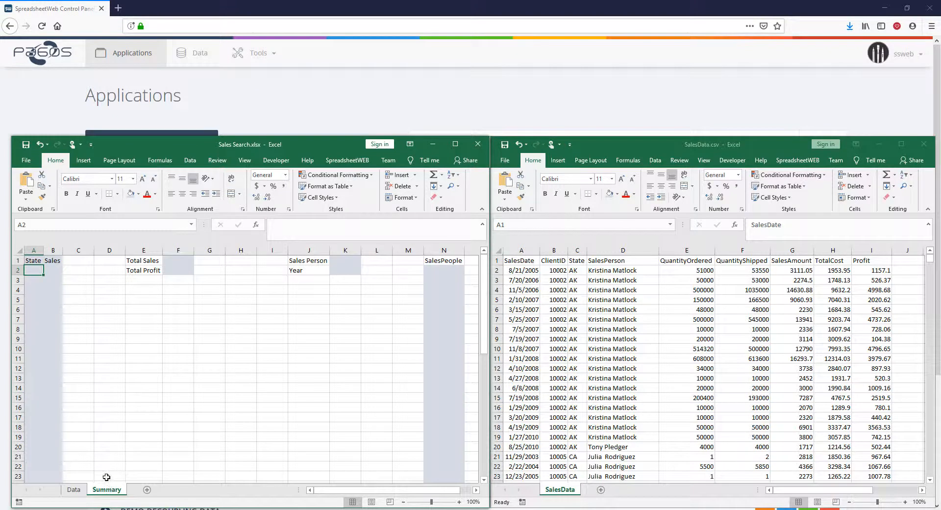
# Step: Name the Sales Person input cell K1 on the Summary sheet SalesPerson
pyautogui.click(354, 258)
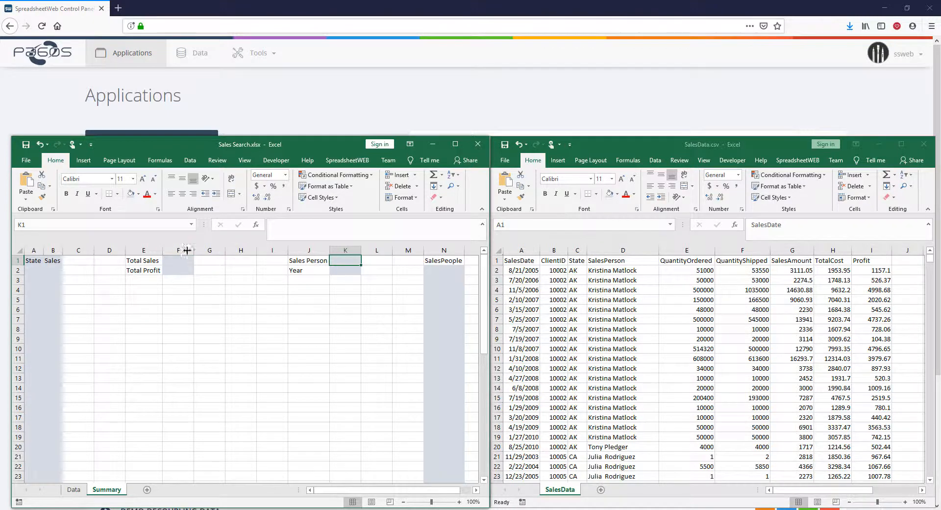
pyautogui.click(151, 223)
pyautogui.write('SalesPerson')
pyautogui.press('Return')
# Step: Name the shaded range N2:N51 under the SalesPeople heading listSalesPerson
pyautogui.click(457, 270)
pyautogui.scroll(-9, 457, 270)
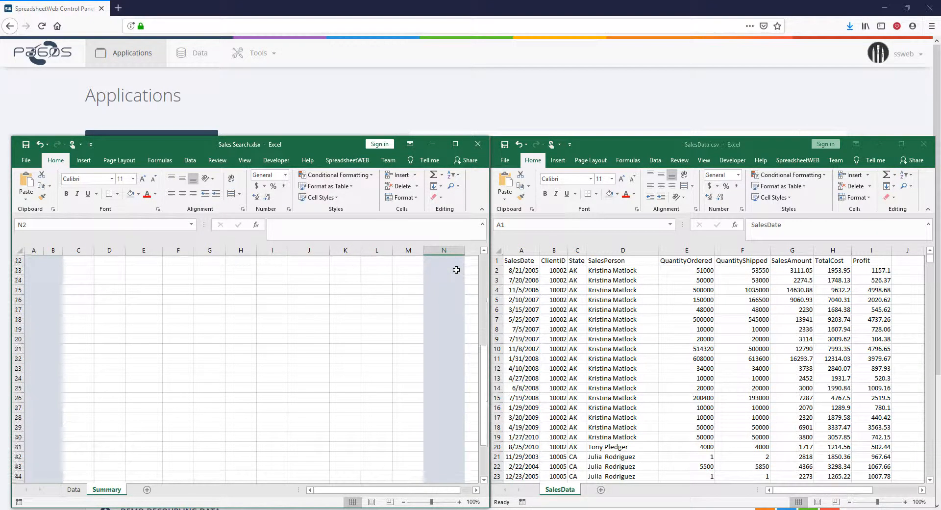
pyautogui.hotkey('ctrl', 'shift', 'Down')
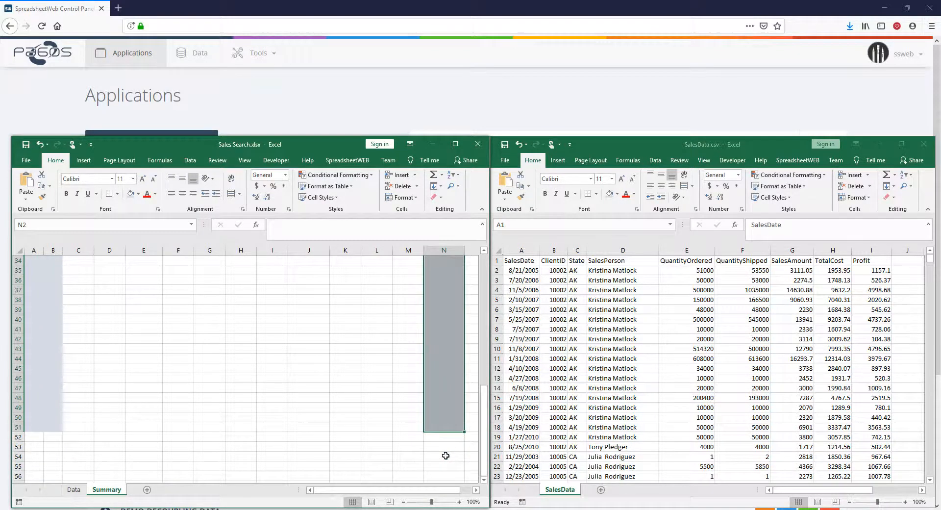
pyautogui.click(143, 230)
pyautogui.write('listSalesPerson')
pyautogui.press('Return')
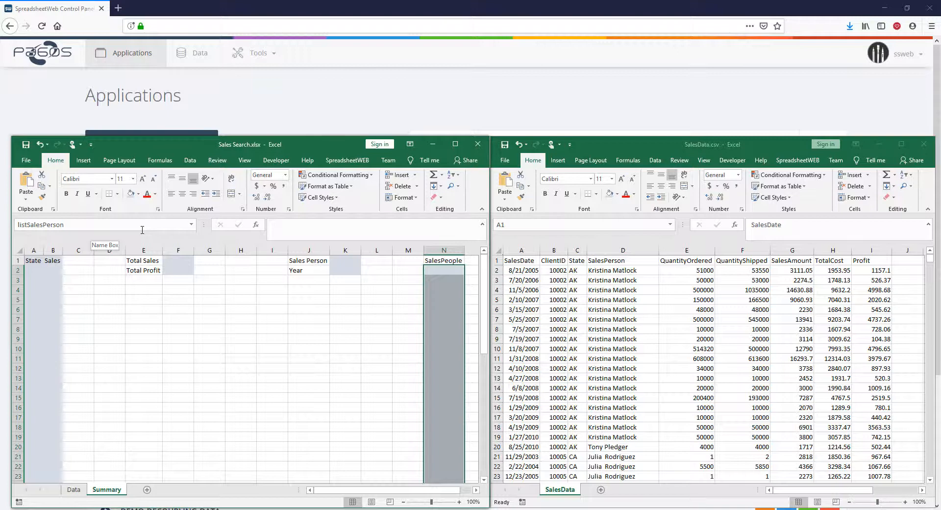
# Step: Name the Total Sales cell F1 TotalSales and the Total Profit cell F2 TotalProfit
pyautogui.click(174, 260)
pyautogui.click(150, 226)
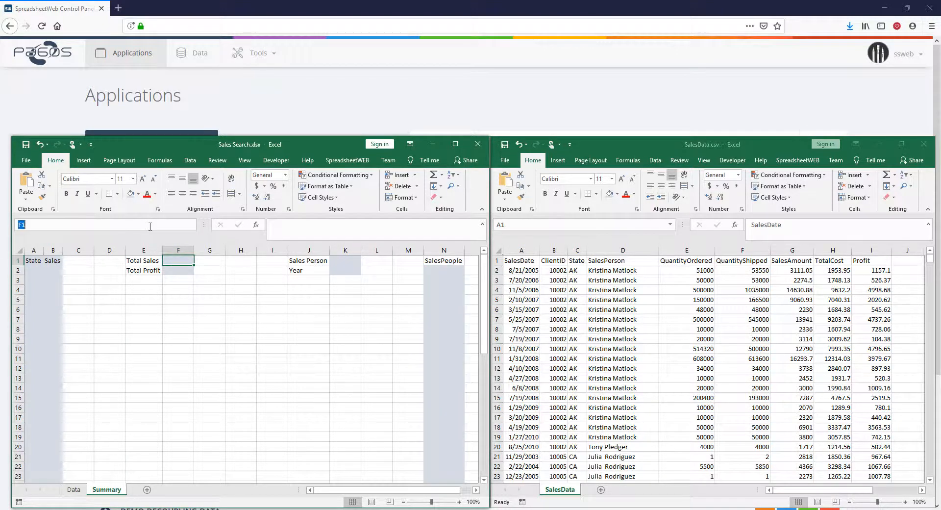
pyautogui.write('TotalSales')
pyautogui.press('Return')
pyautogui.press('Down')
pyautogui.click(150, 226)
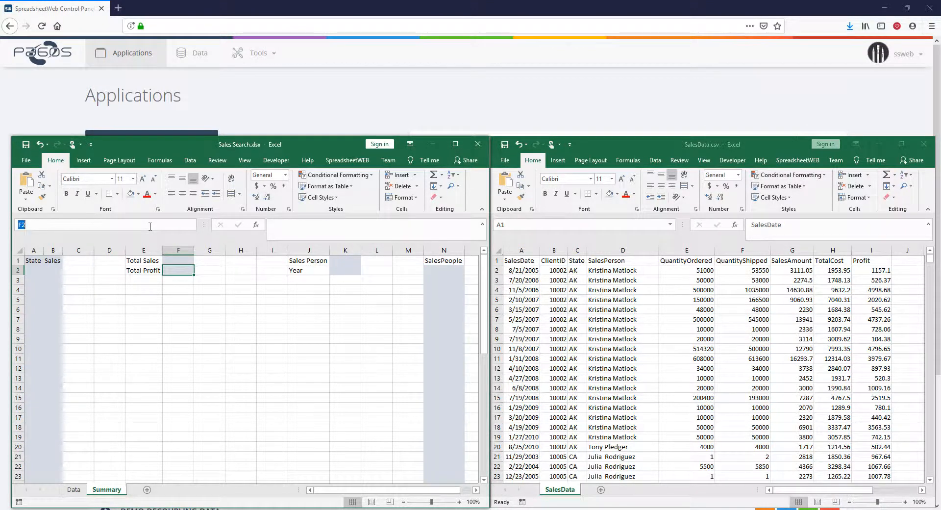
pyautogui.write('TotalProfit')
pyautogui.press('Return')
# Step: Name the State and Sales columns, range A1:B51 including headings, SalesByState
pyautogui.moveTo(33, 260); pyautogui.dragTo(62, 304)
pyautogui.scroll(-9, 63, 304)
pyautogui.scroll(-4, 63, 304)
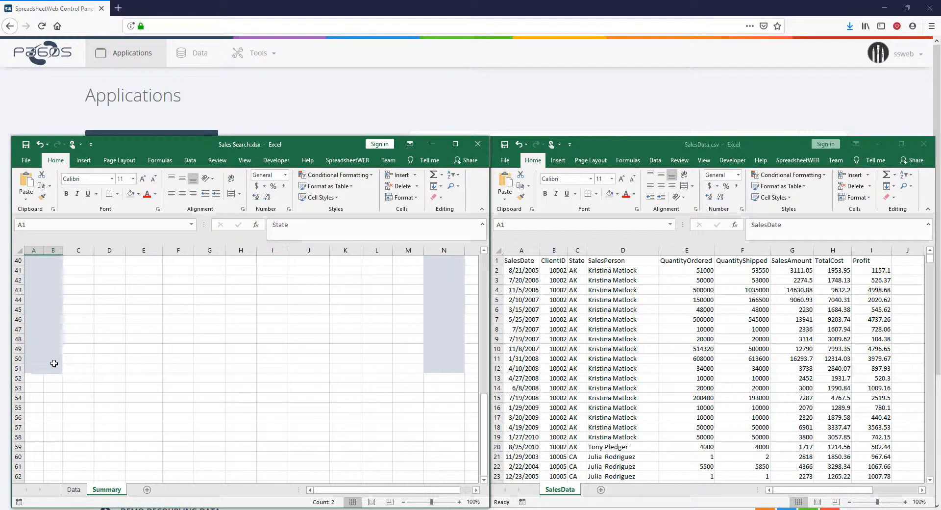
pyautogui.keyDown('shift'); pyautogui.click(54, 367); pyautogui.keyUp('shift')
pyautogui.click(61, 225)
pyautogui.write('SalesByState')
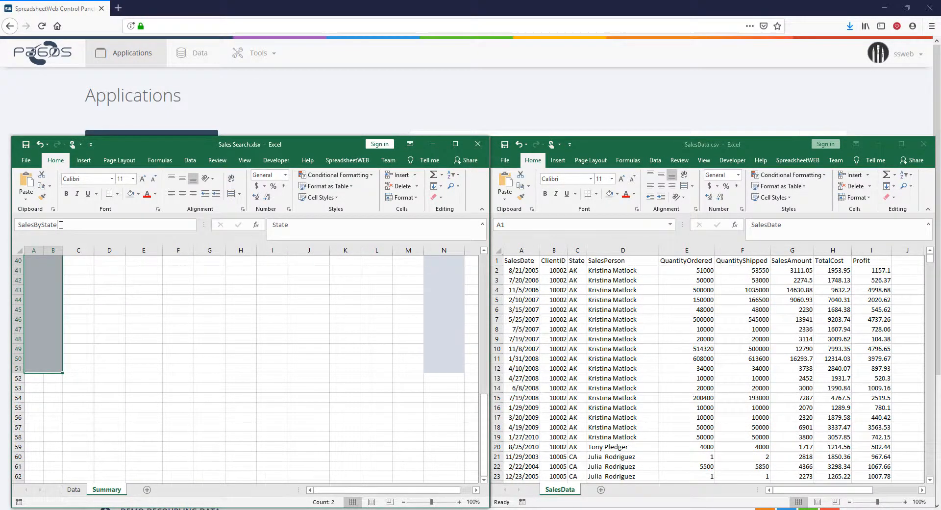
pyautogui.press('Return')
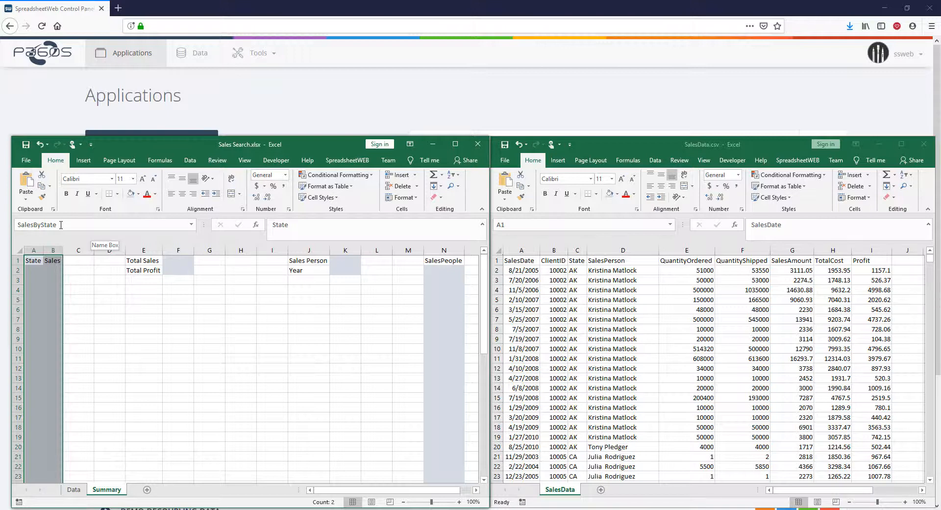
# Step: Name the range A1:D501 on the Data sheet Data, including its headings, and save the workbook
pyautogui.click(73, 489)
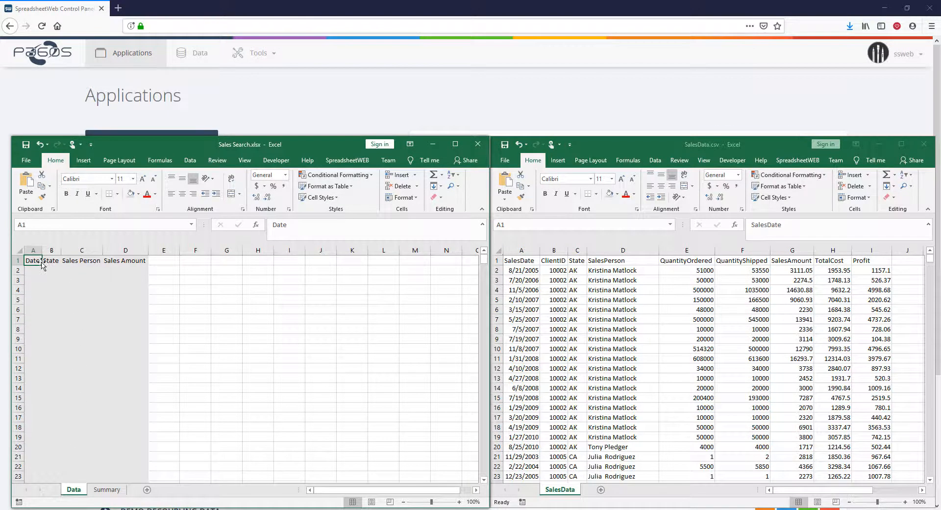
pyautogui.keyDown('shift'); pyautogui.click(125, 259); pyautogui.keyUp('shift')
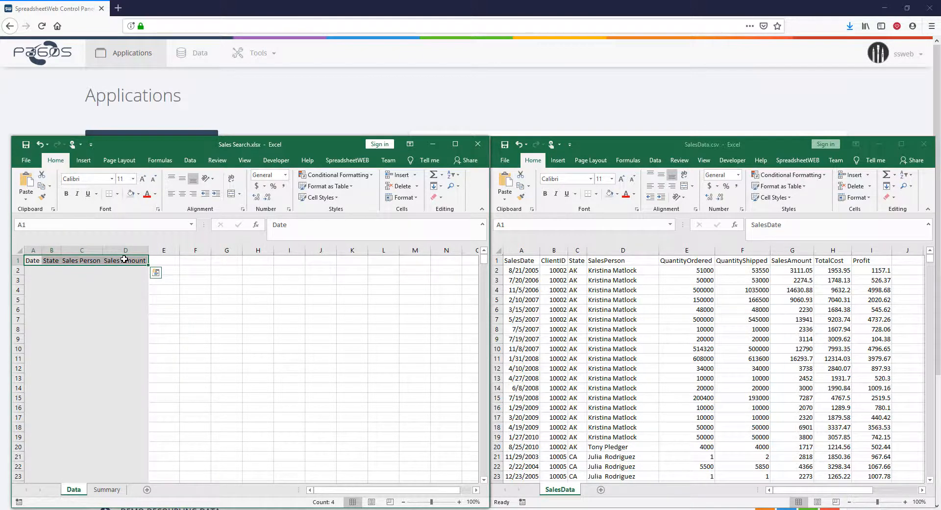
pyautogui.moveTo(484, 260); pyautogui.dragTo(485, 480)
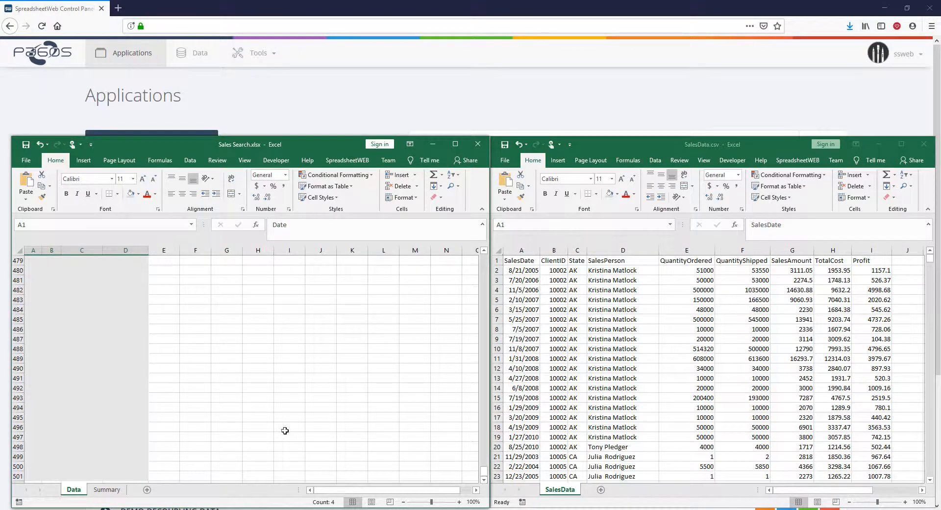
pyautogui.keyDown('shift'); pyautogui.click(130, 474); pyautogui.keyUp('shift')
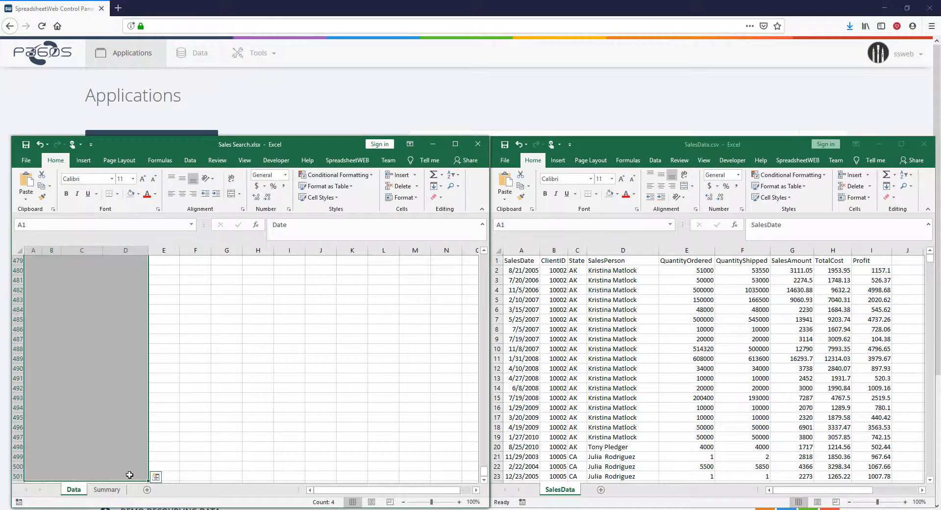
pyautogui.click(107, 228)
pyautogui.write('Data')
pyautogui.press('Return')
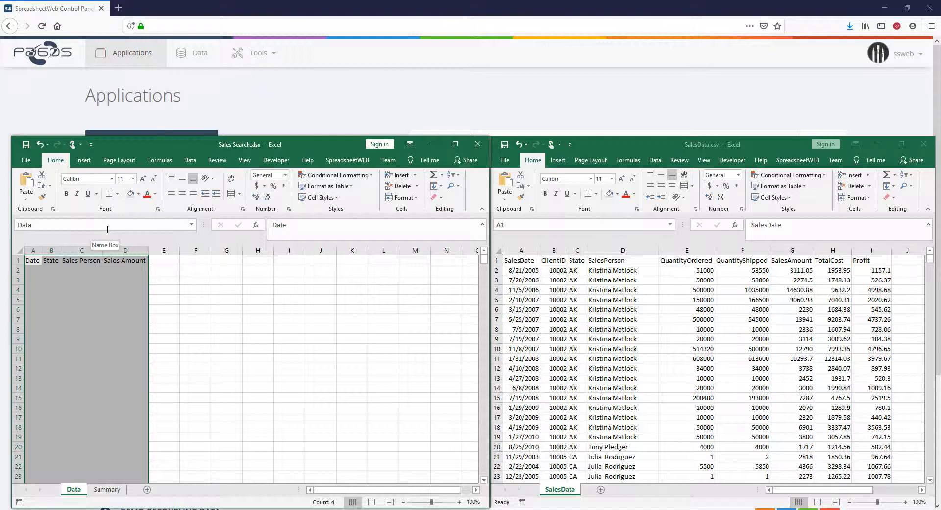
pyautogui.click(25, 146)
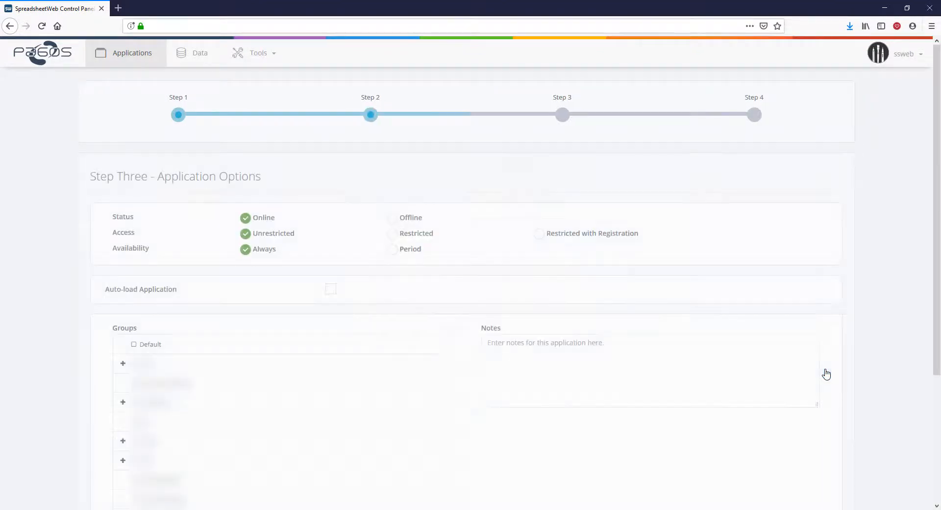
# Step: In the SpreadsheetWeb control panel, accept the default application options and open the Sales Search application in the Designer
pyautogui.scroll(-3, 479, 393)
pyautogui.click(825, 454)
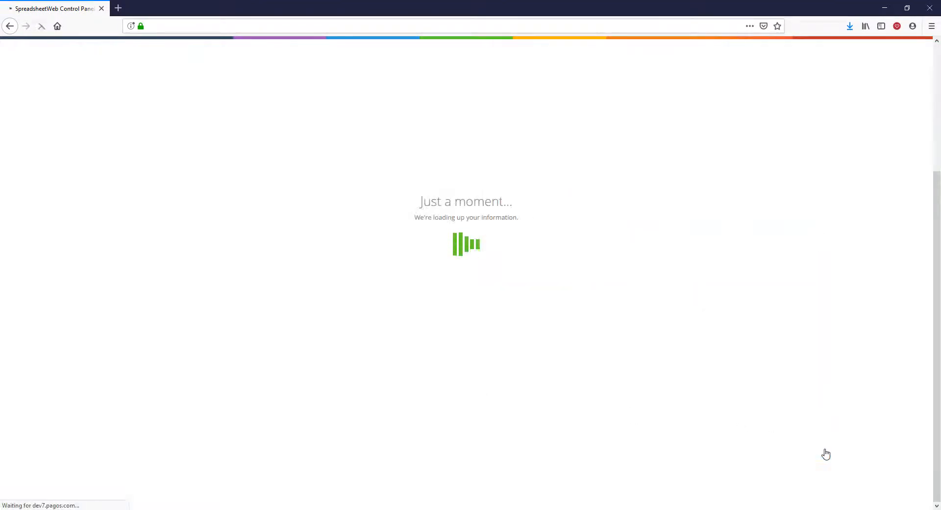
pyautogui.click(648, 324)
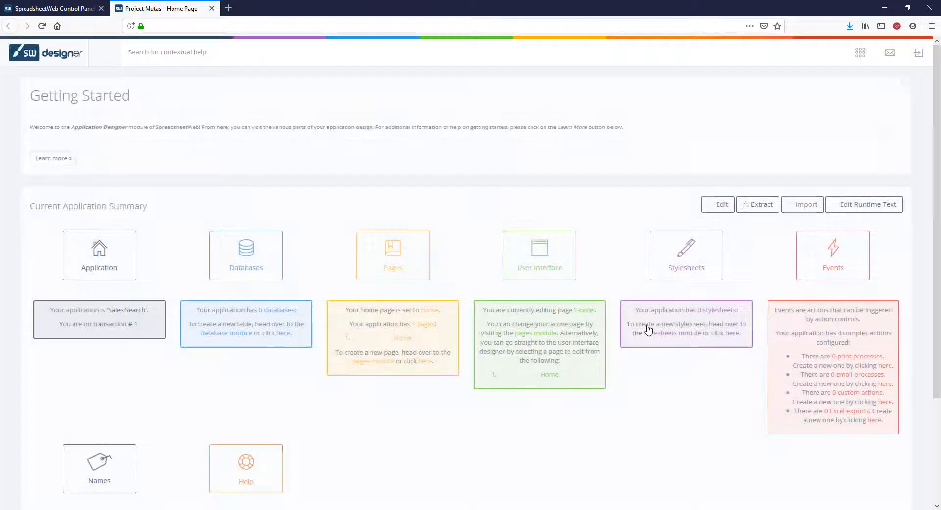
# Step: Start a new query on the first listed Sales Data application and name it Sales Person
pyautogui.scroll(-3, 384, 384)
pyautogui.click(97, 437)
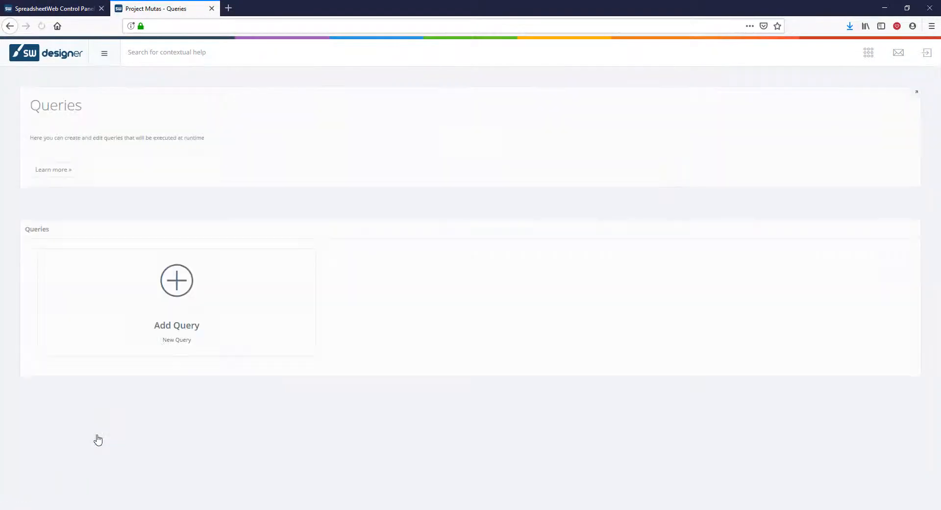
pyautogui.click(177, 287)
pyautogui.click(495, 239)
pyautogui.write('sales')
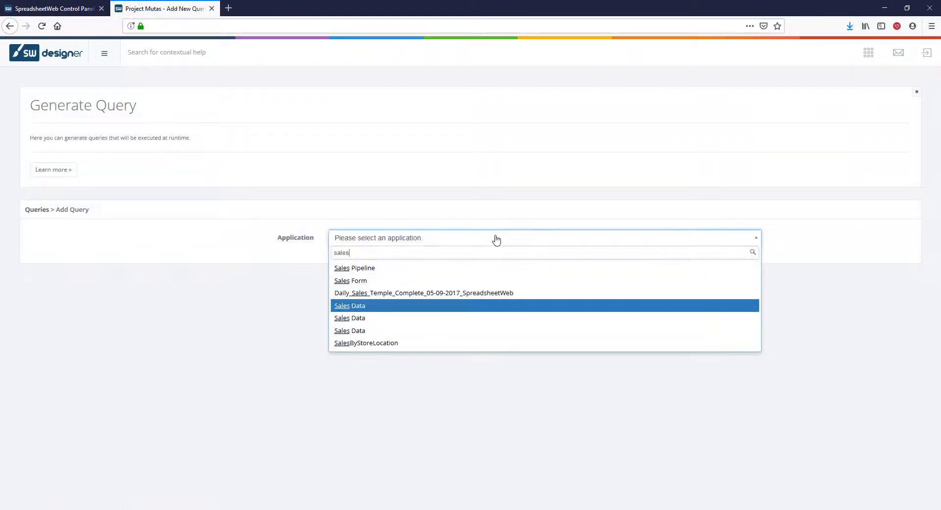
pyautogui.press('Return')
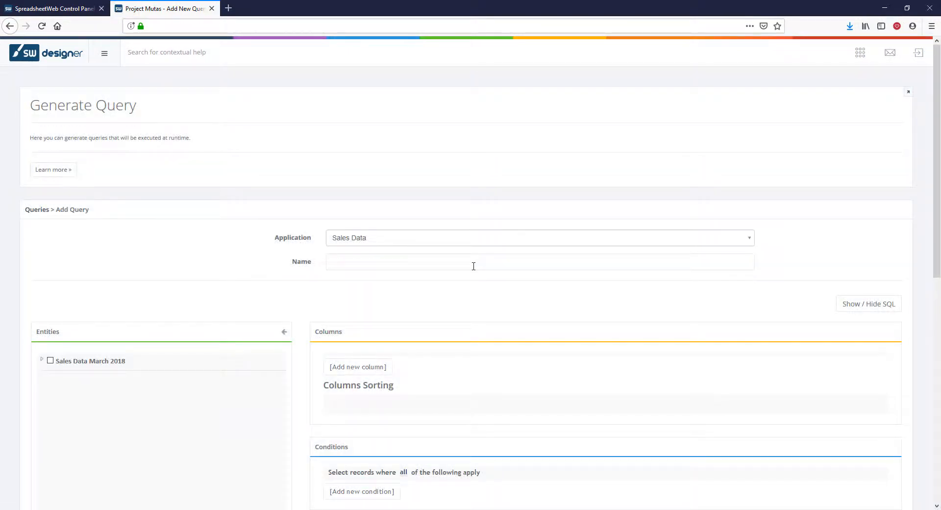
pyautogui.click(474, 266)
pyautogui.write('Sales Person')
# Step: Add the SalesPerson field of the Sales Data March 2018 entity to the query's columns
pyautogui.scroll(-3, 439, 296)
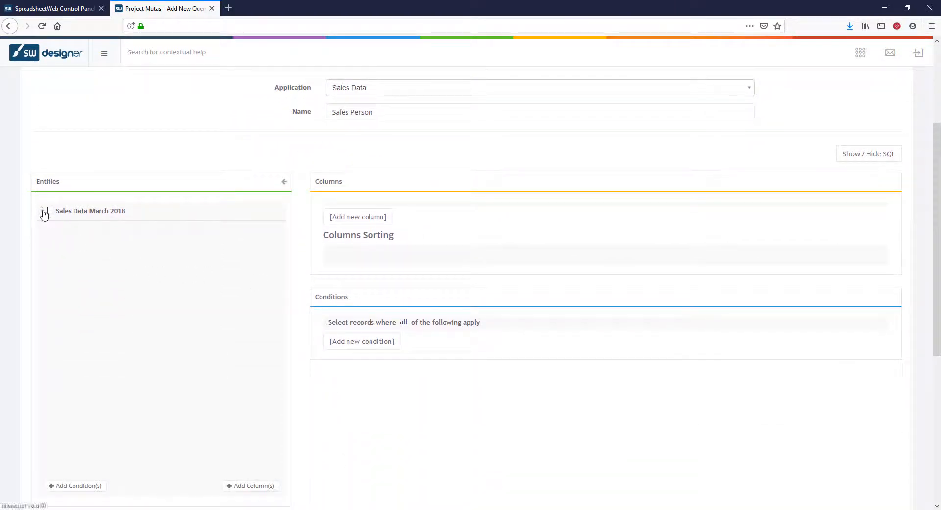
pyautogui.click(43, 211)
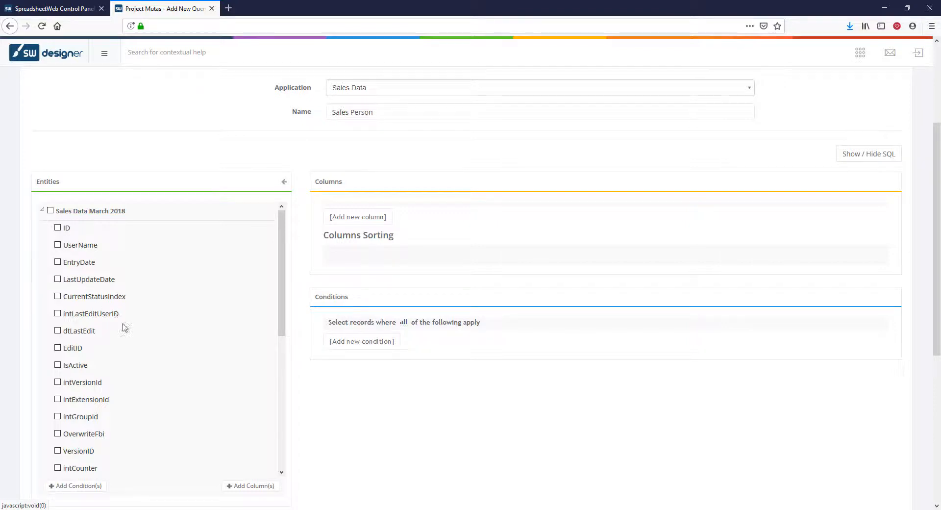
pyautogui.scroll(-5, 129, 334)
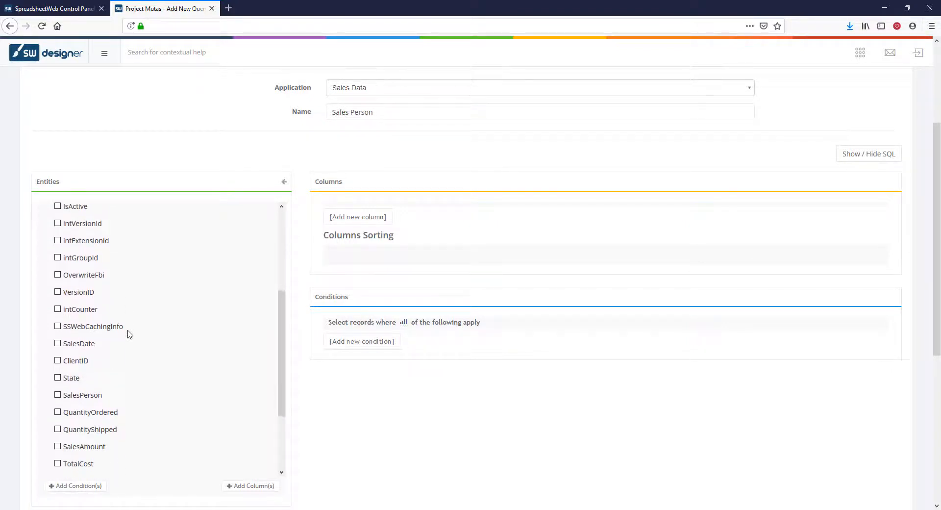
pyautogui.click(58, 395)
pyautogui.click(250, 485)
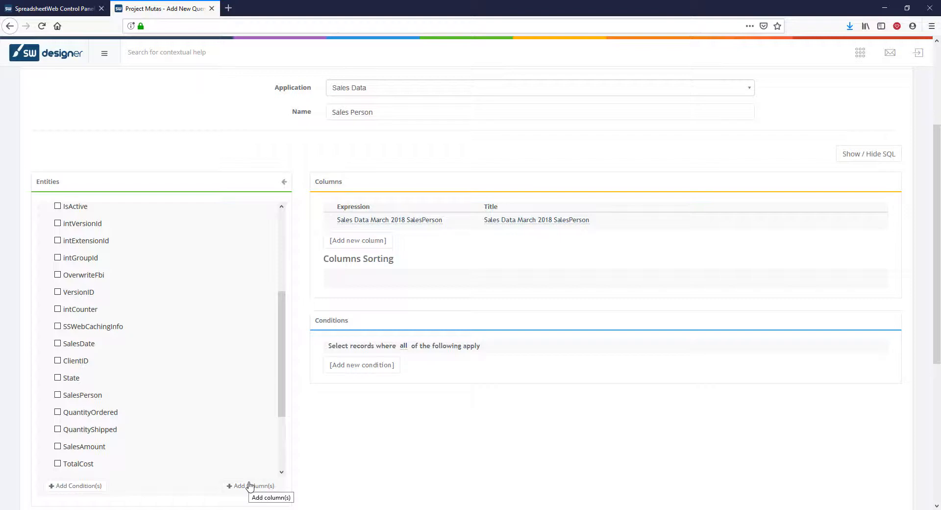
# Step: Restrict the query to distinct values, bind it to the listSalesPerson named range, and add the query
pyautogui.scroll(-4, 492, 466)
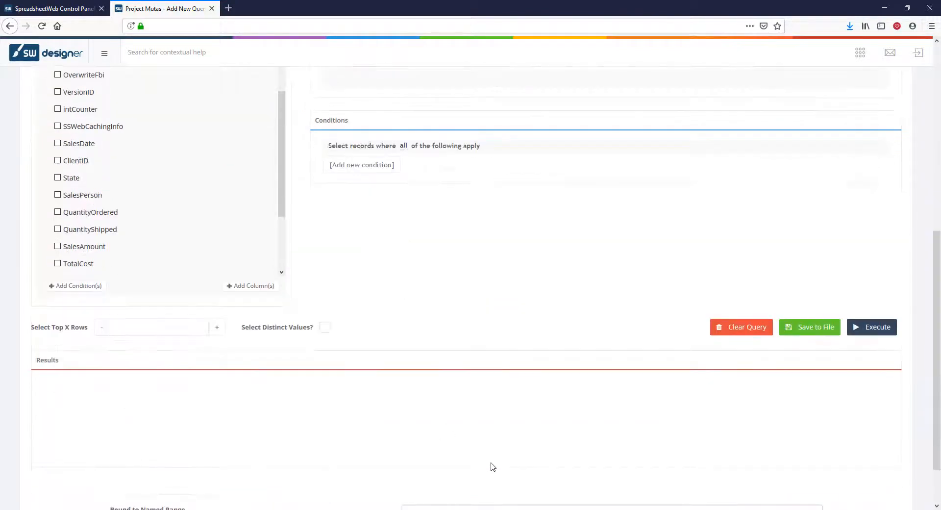
pyautogui.click(325, 327)
pyautogui.scroll(-1, 326, 336)
pyautogui.click(472, 454)
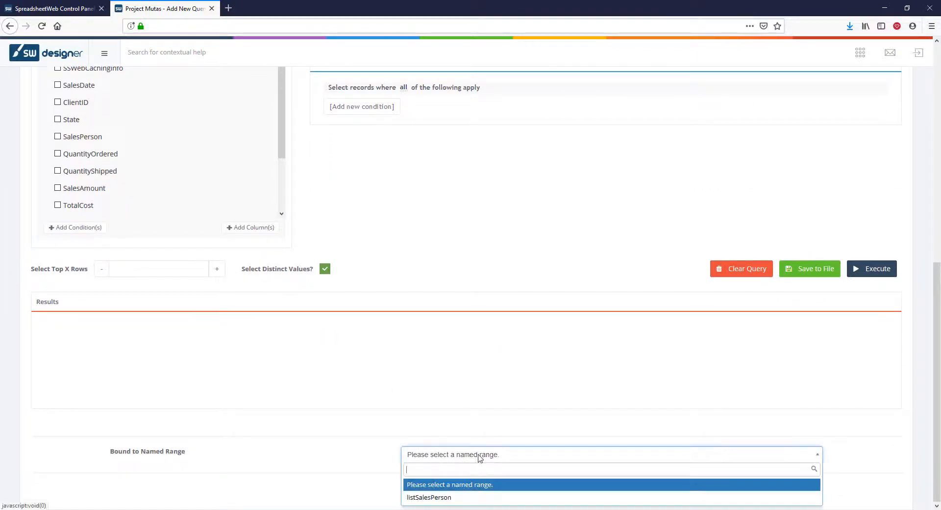
pyautogui.click(468, 497)
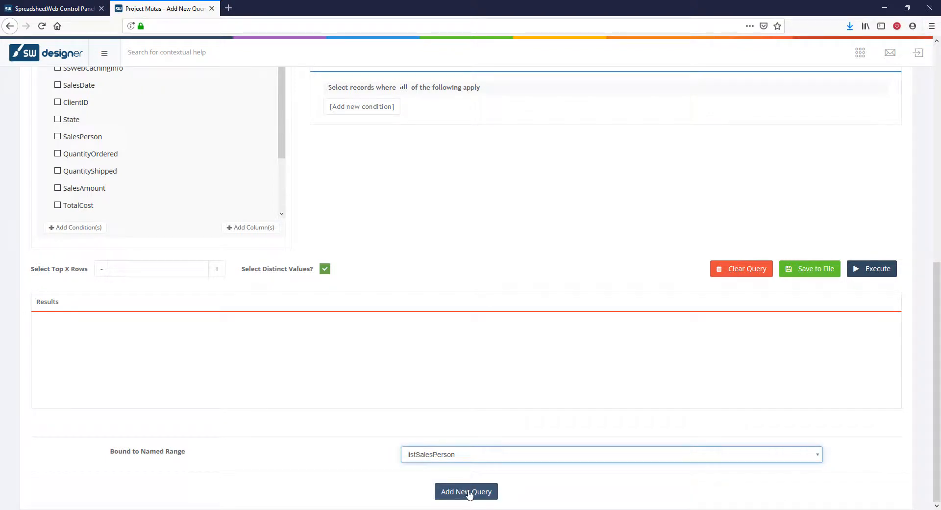
pyautogui.click(470, 493)
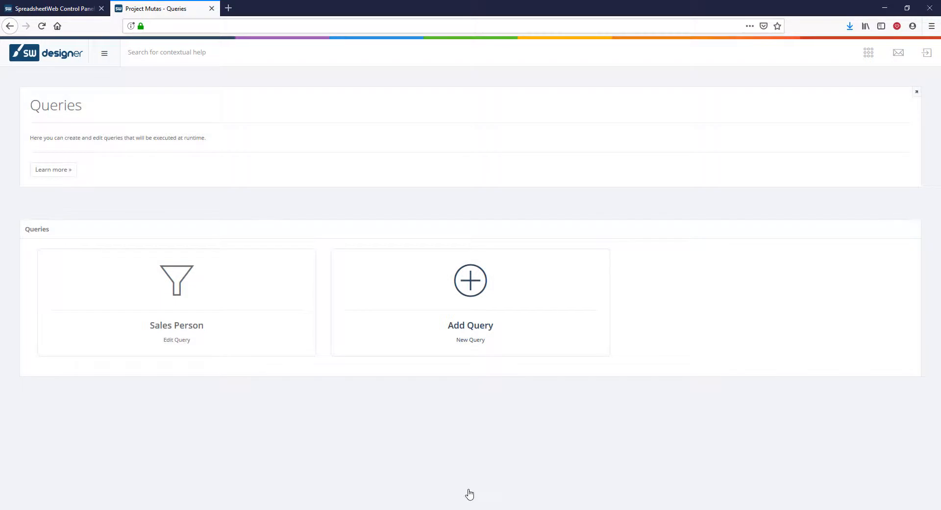
# Step: Start another query on the first listed Sales Data application and name it Total Sales
pyautogui.click(475, 294)
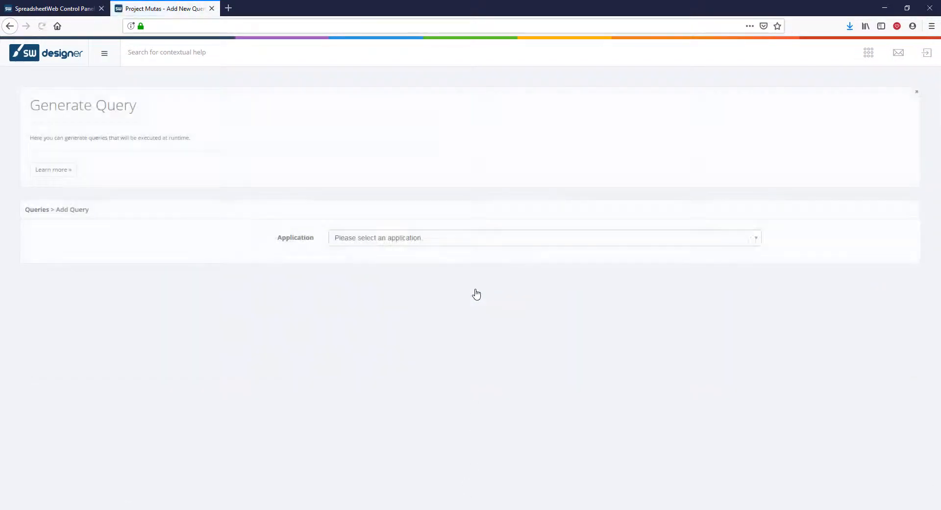
pyautogui.click(469, 239)
pyautogui.write('sales')
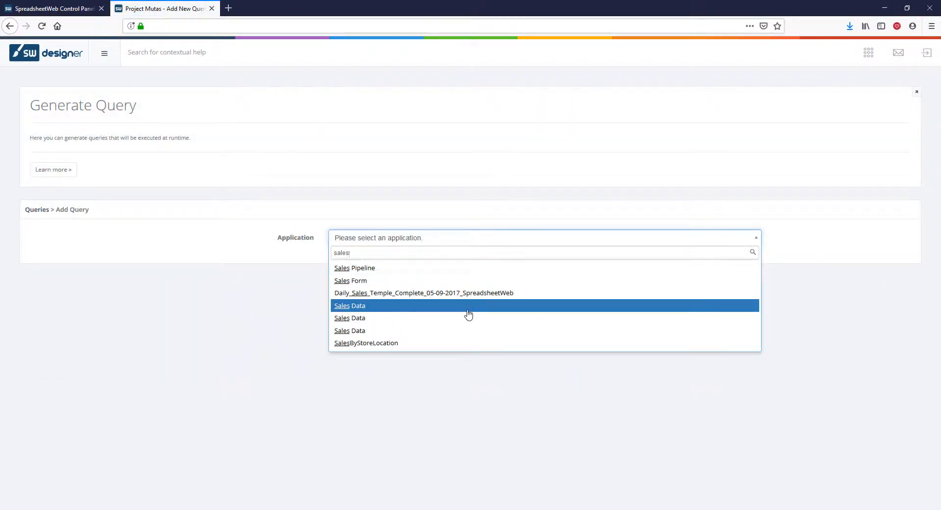
pyautogui.click(468, 309)
pyautogui.click(477, 257)
pyautogui.write('To')
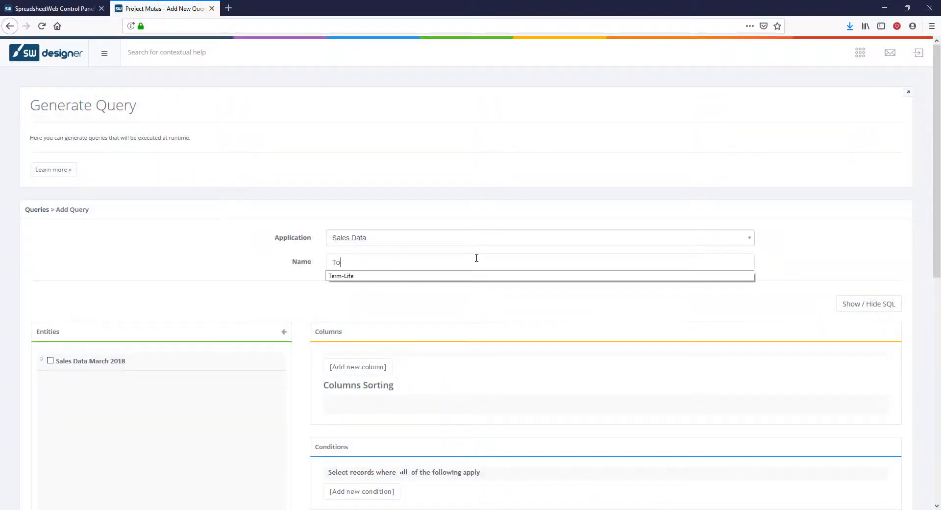
pyautogui.write('tal Sales')
pyautogui.scroll(-2, 476, 258)
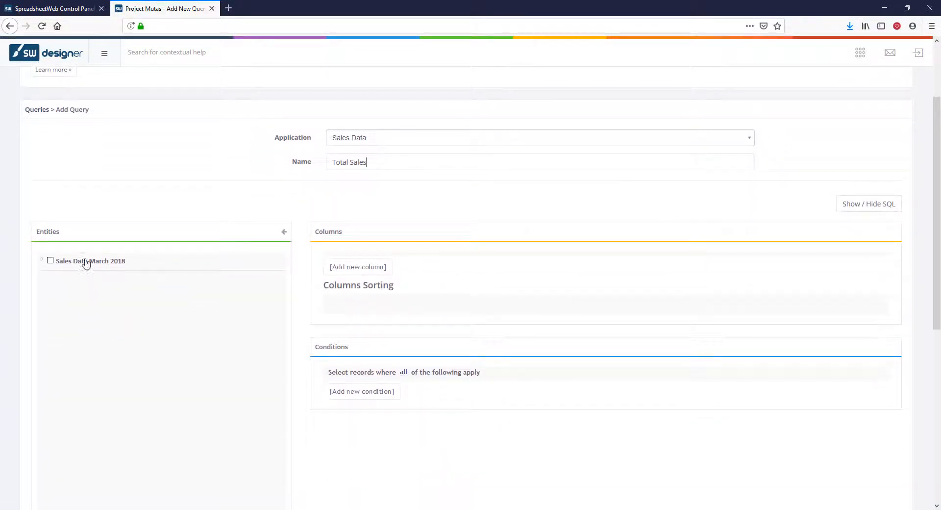
# Step: Add the SalesAmount field of the Sales Data March 2018 entity to the Total Sales query's columns
pyautogui.click(42, 260)
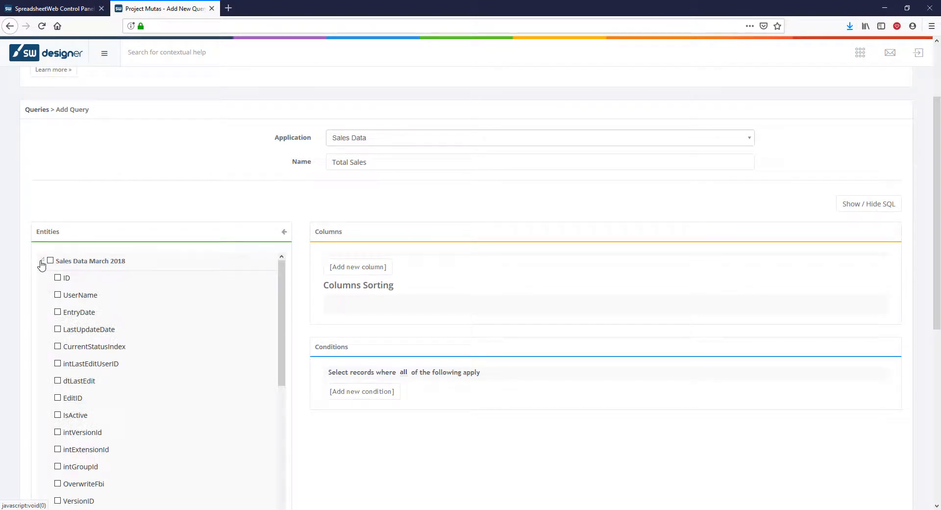
pyautogui.scroll(-5, 191, 319)
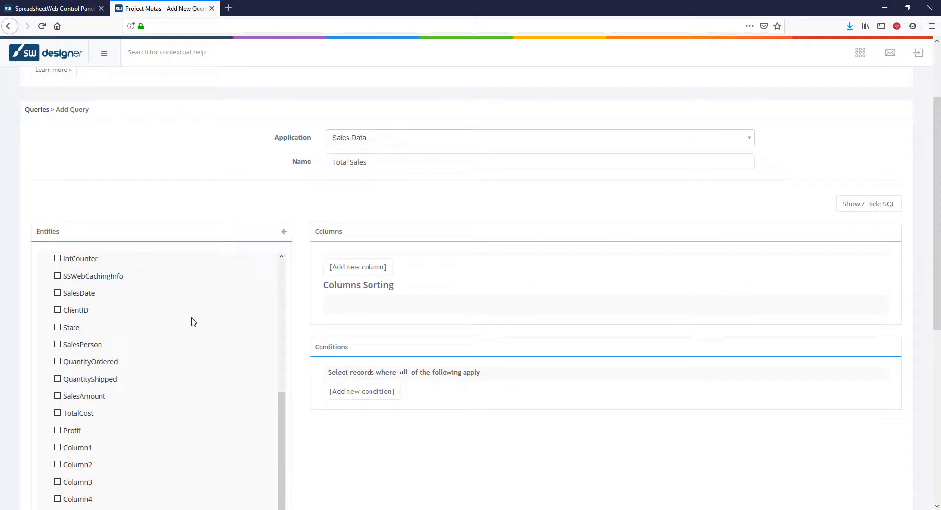
pyautogui.click(58, 397)
pyautogui.scroll(-3, 57, 397)
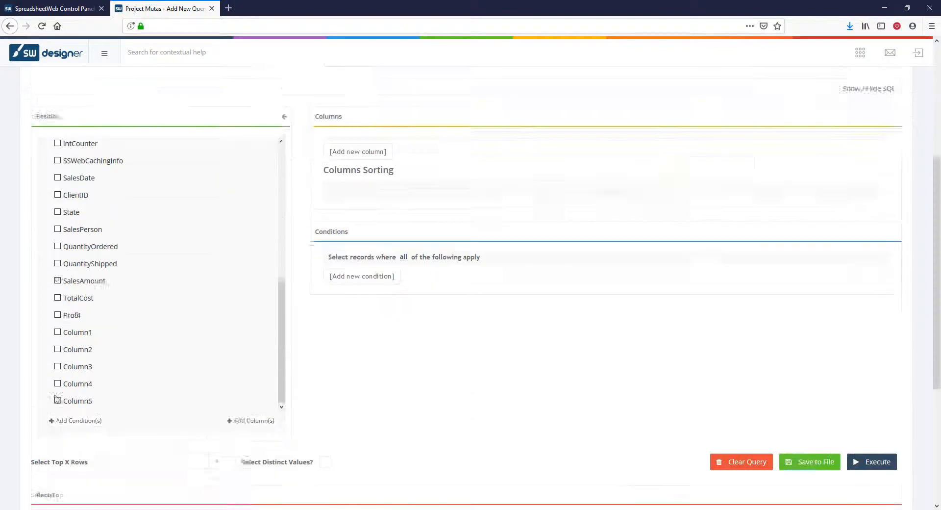
pyautogui.click(250, 385)
# Step: Add a condition to the Total Sales query requiring SalesPerson to be equal to the named range SalesPerson
pyautogui.click(373, 266)
pyautogui.moveTo(373, 286)
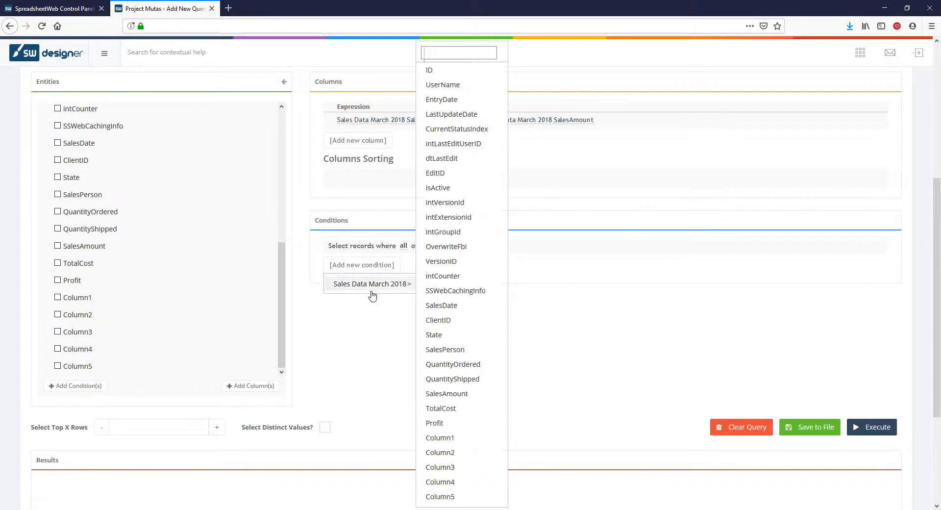
pyautogui.click(443, 343)
pyautogui.click(457, 264)
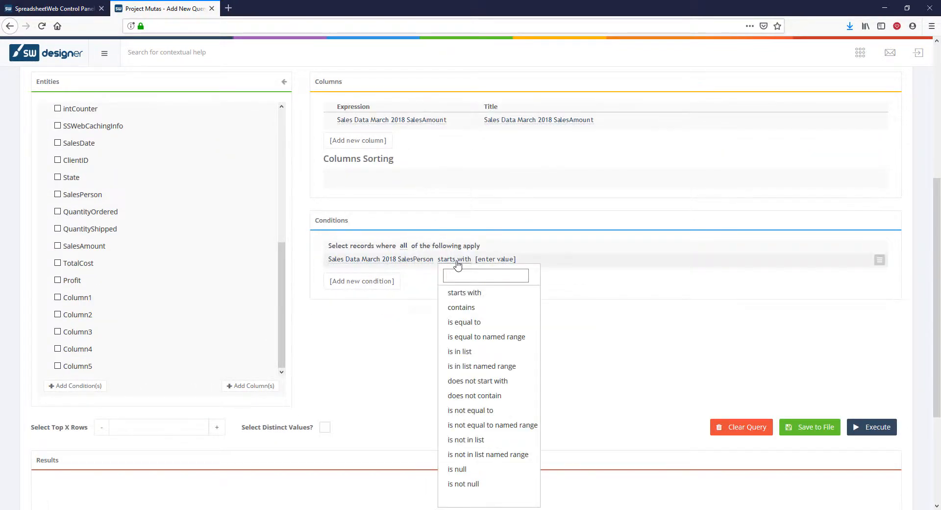
pyautogui.click(472, 336)
pyautogui.click(539, 260)
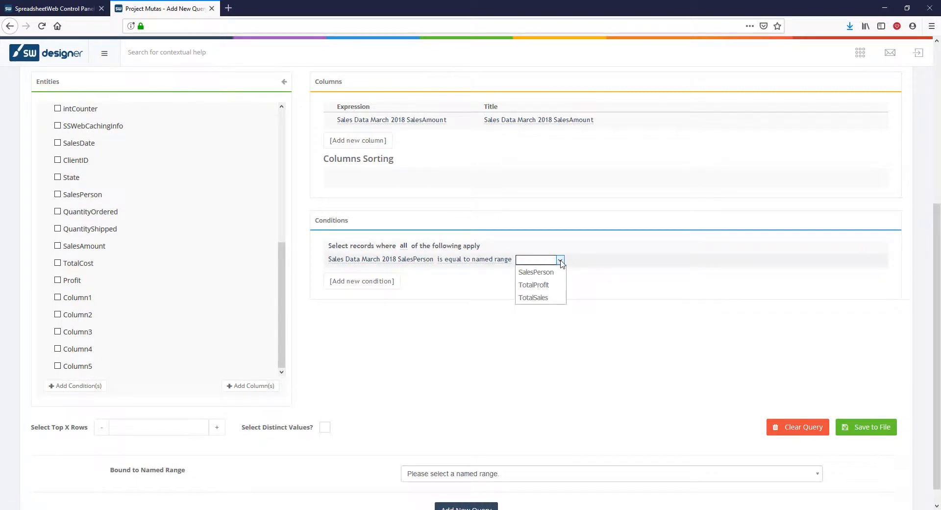
pyautogui.click(552, 271)
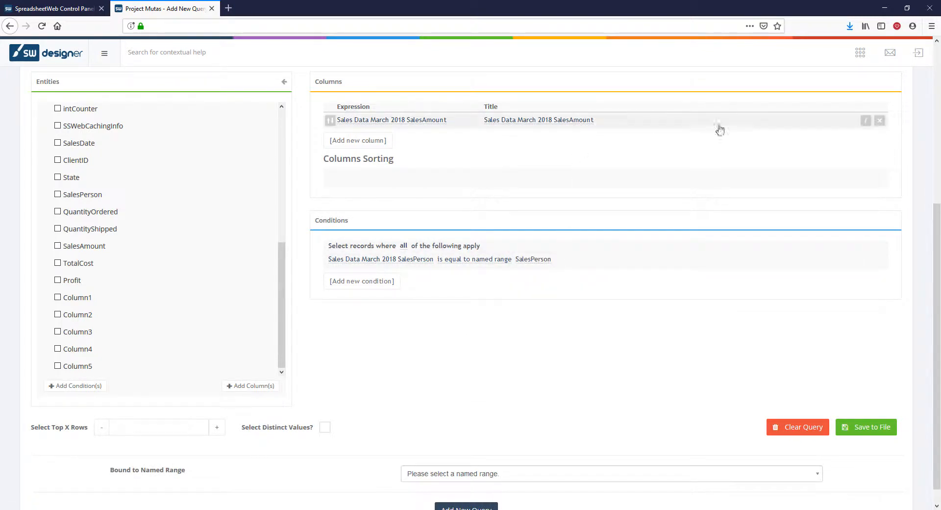
# Step: Aggregate the SalesAmount column of the Total Sales query with the Sum function
pyautogui.click(866, 120)
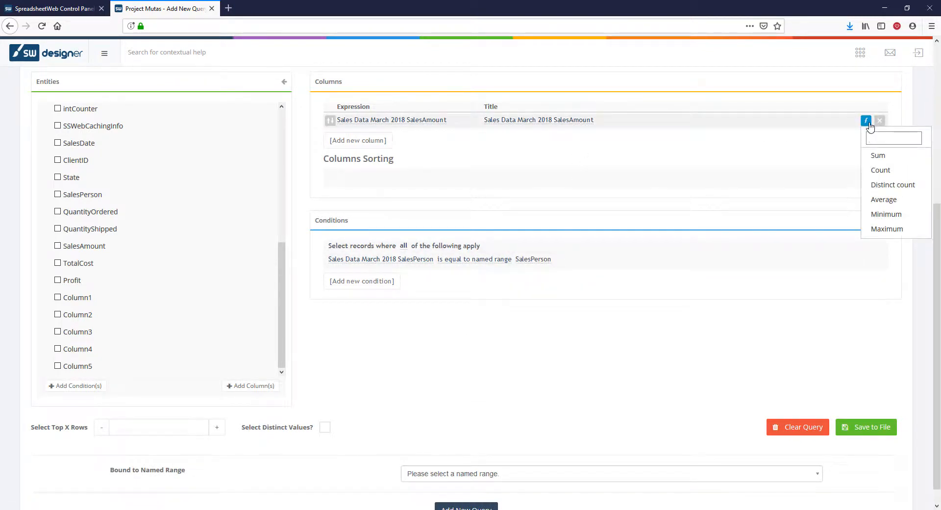
pyautogui.click(876, 156)
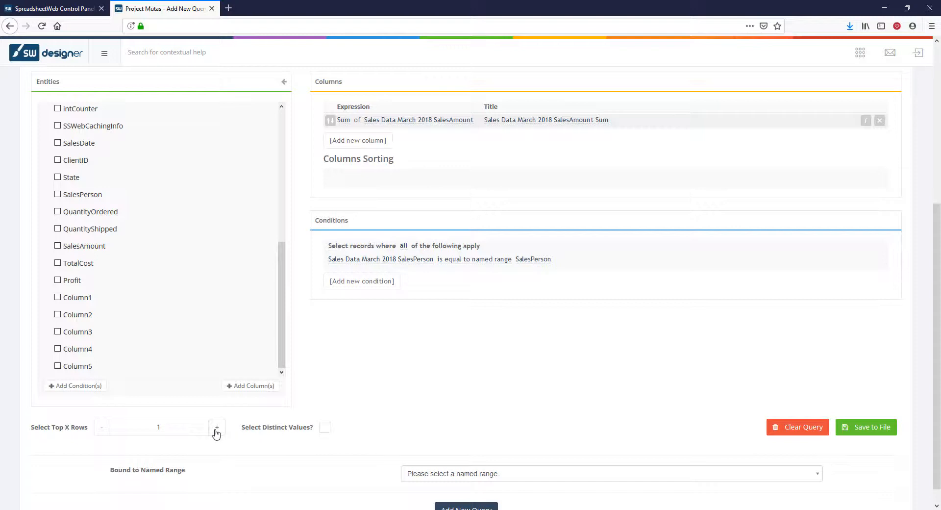
# Step: Limit the query to the top 1 row, bind it to the TotalSales named range, and add it
pyautogui.scroll(-1, 392, 397)
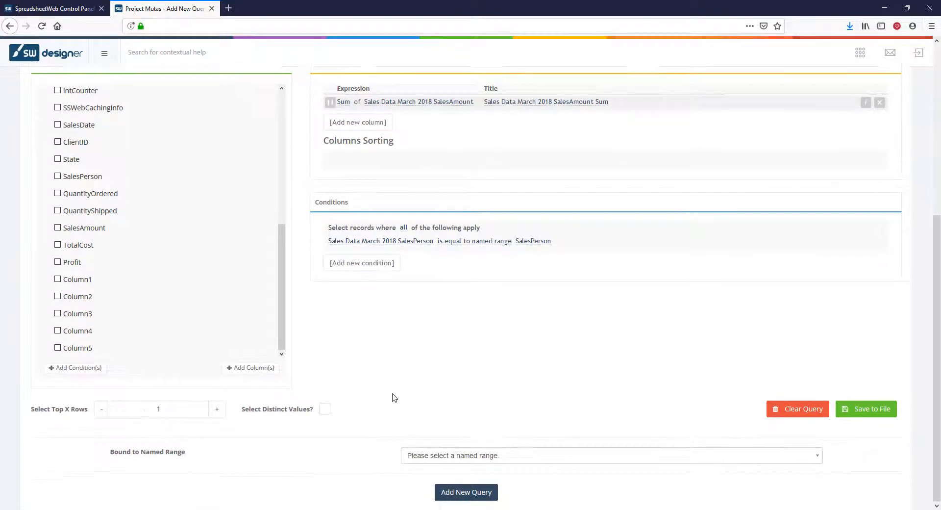
pyautogui.click(414, 454)
pyautogui.click(437, 440)
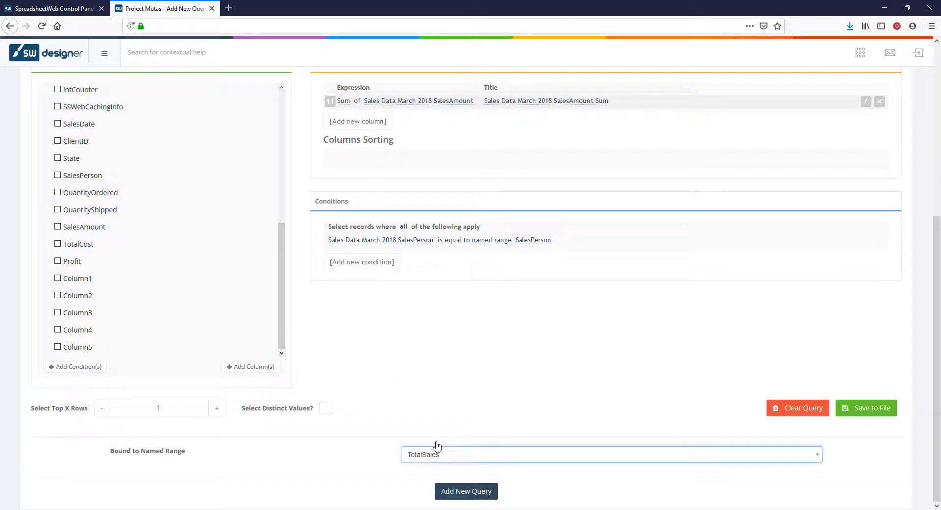
pyautogui.click(478, 493)
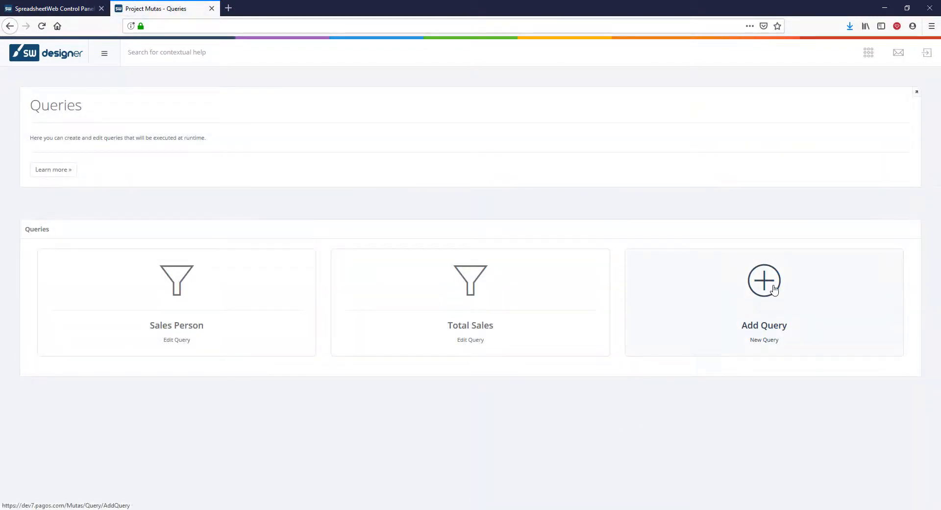
# Step: Start a new query on the first listed Sales Data application and name it SalesByState
pyautogui.click(774, 291)
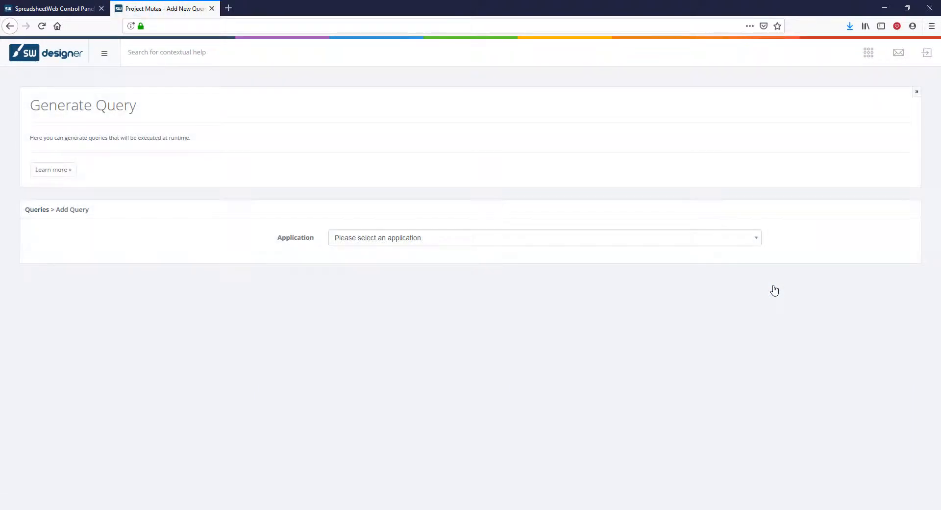
pyautogui.click(478, 244)
pyautogui.write('sale')
pyautogui.click(436, 308)
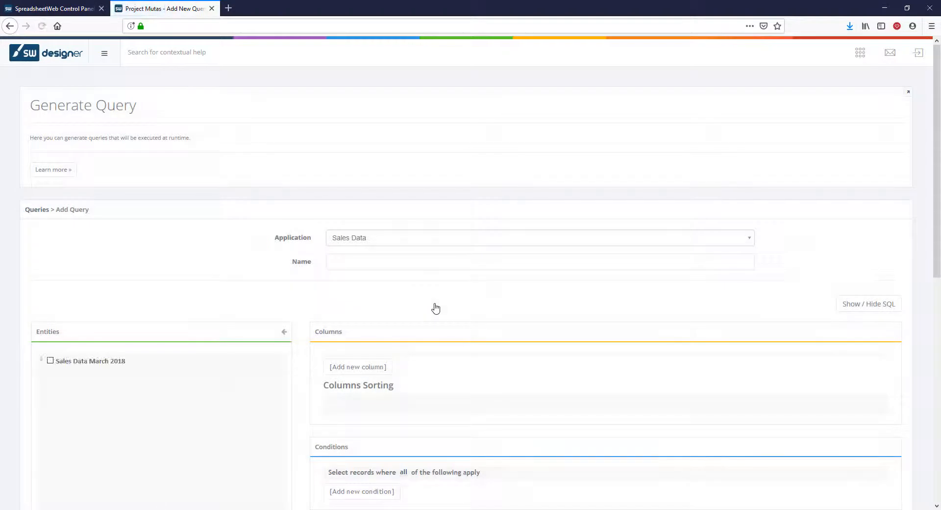
pyautogui.click(436, 265)
pyautogui.write('SalesByState')
# Step: Add the State and SalesAmount fields of Sales Data March 2018 as query columns, aggregating SalesAmount with Sum
pyautogui.scroll(-3, 437, 264)
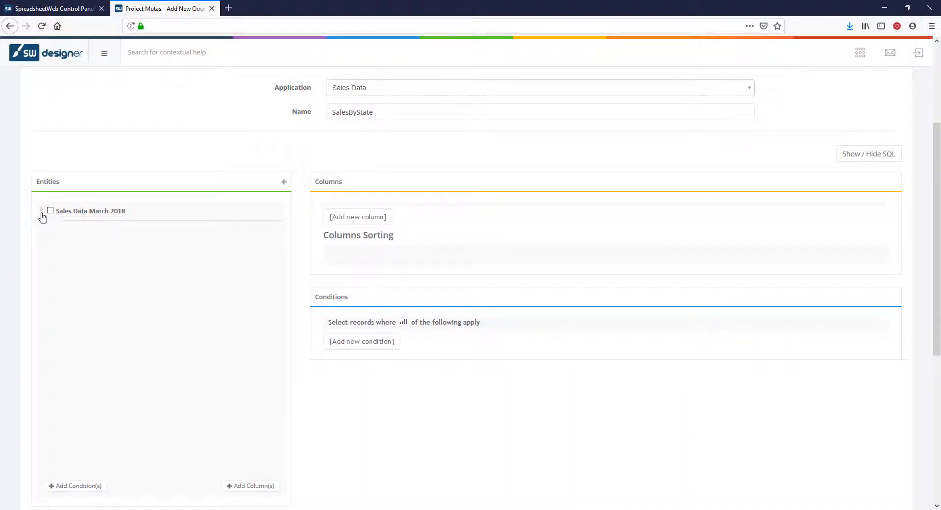
pyautogui.click(42, 213)
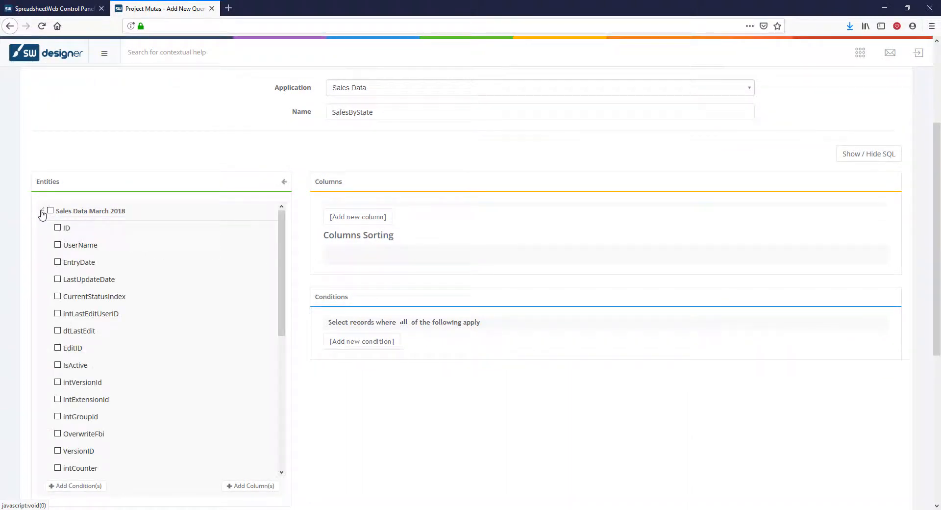
pyautogui.scroll(-2, 120, 349)
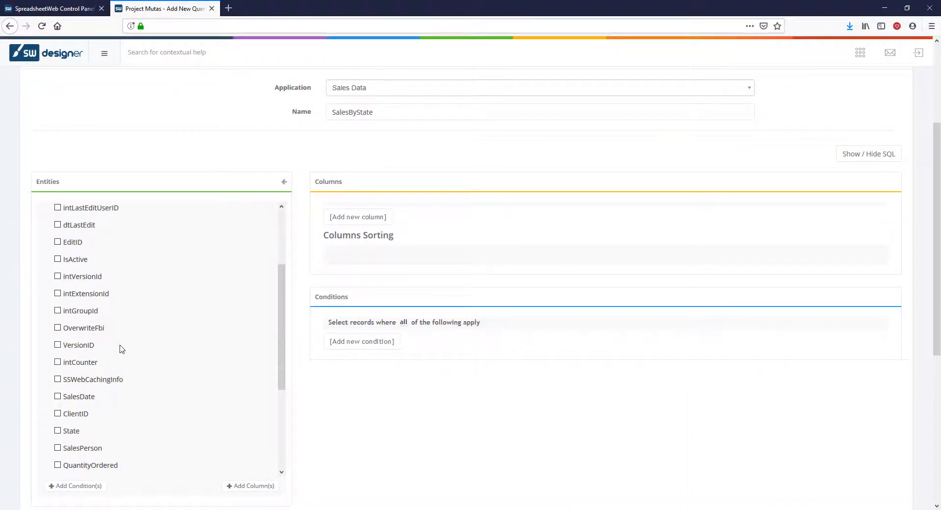
pyautogui.scroll(-1, 122, 349)
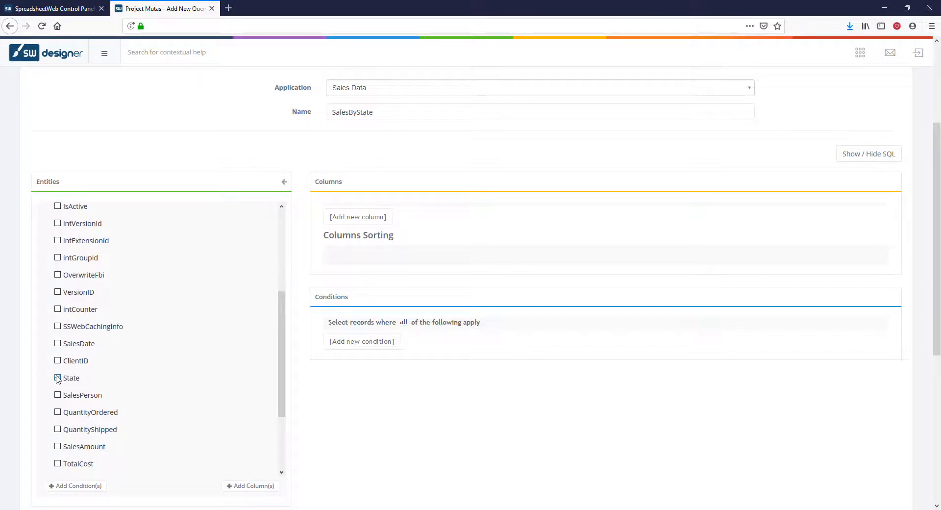
pyautogui.click(57, 378)
pyautogui.scroll(-1, 58, 380)
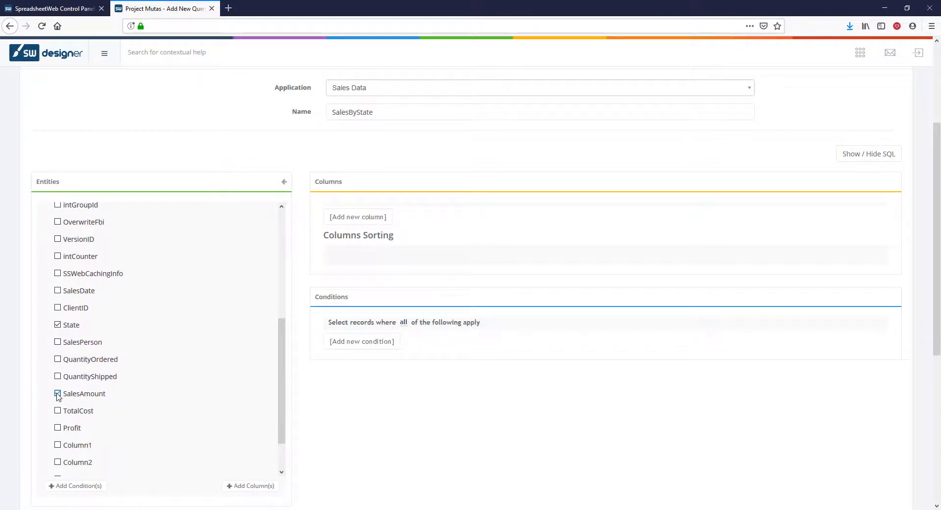
pyautogui.click(255, 487)
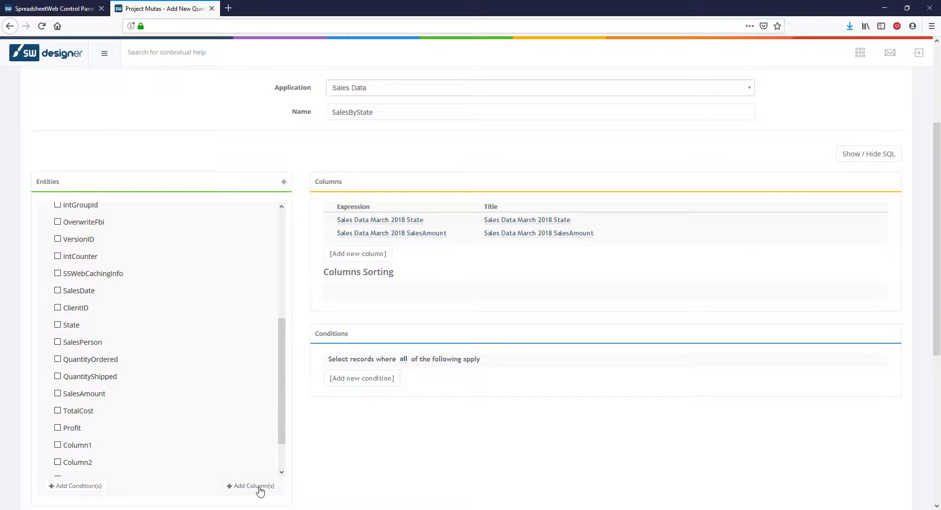
pyautogui.click(866, 234)
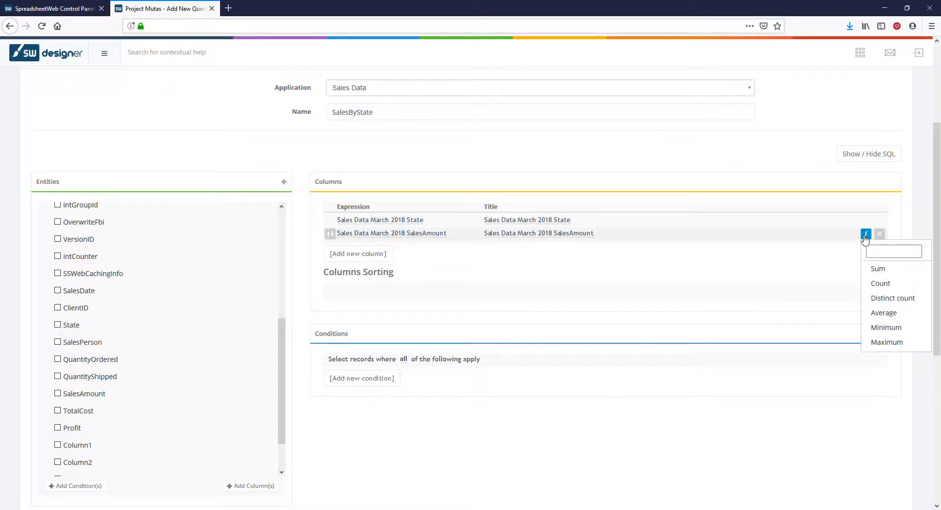
pyautogui.click(869, 269)
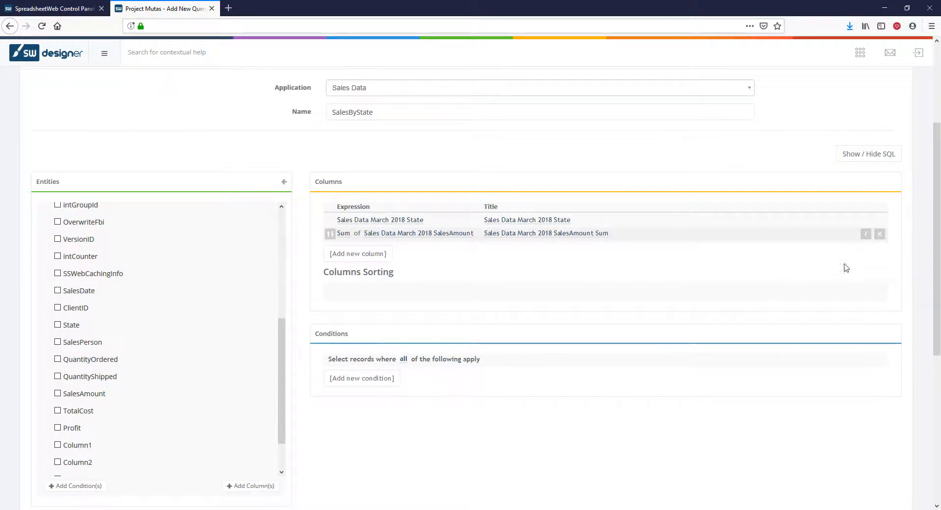
# Step: Add a condition to the SalesByState query requiring SalesPerson to be equal to the named range SalesPerson
pyautogui.click(354, 383)
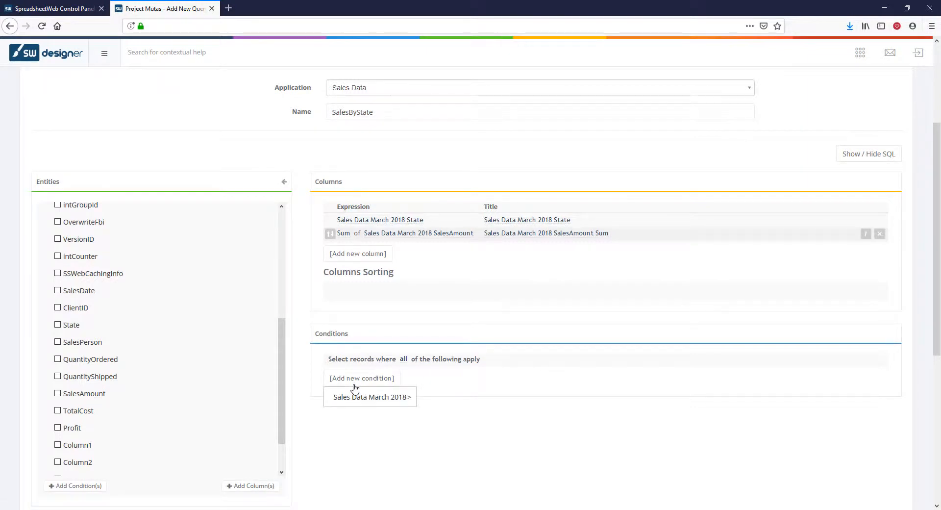
pyautogui.moveTo(361, 400)
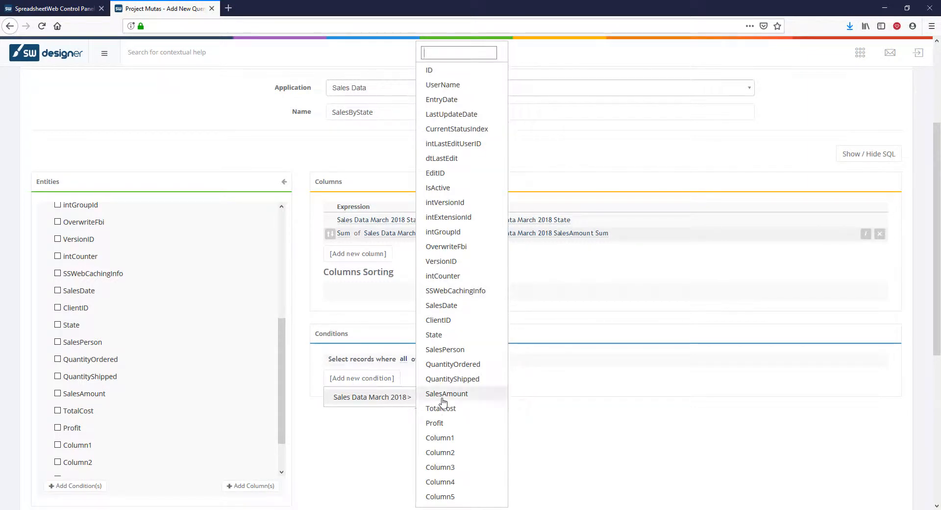
pyautogui.click(445, 349)
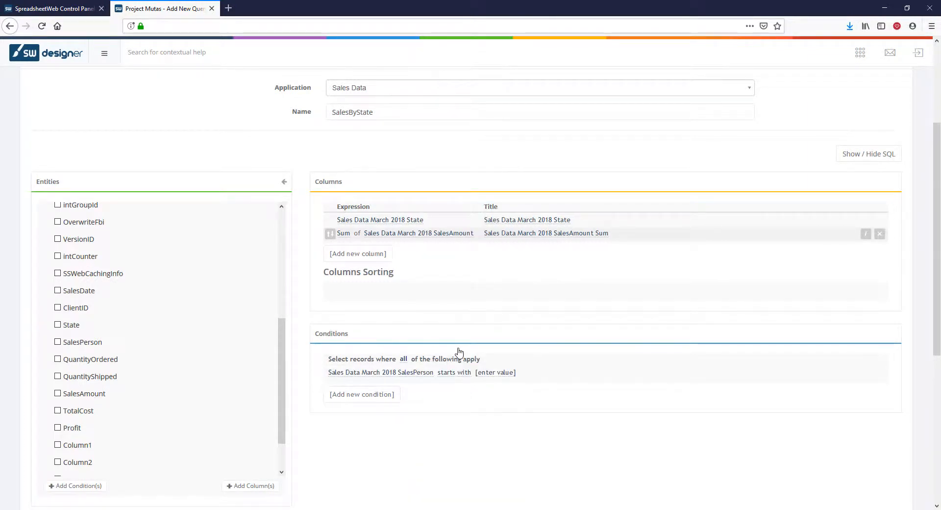
pyautogui.click(463, 373)
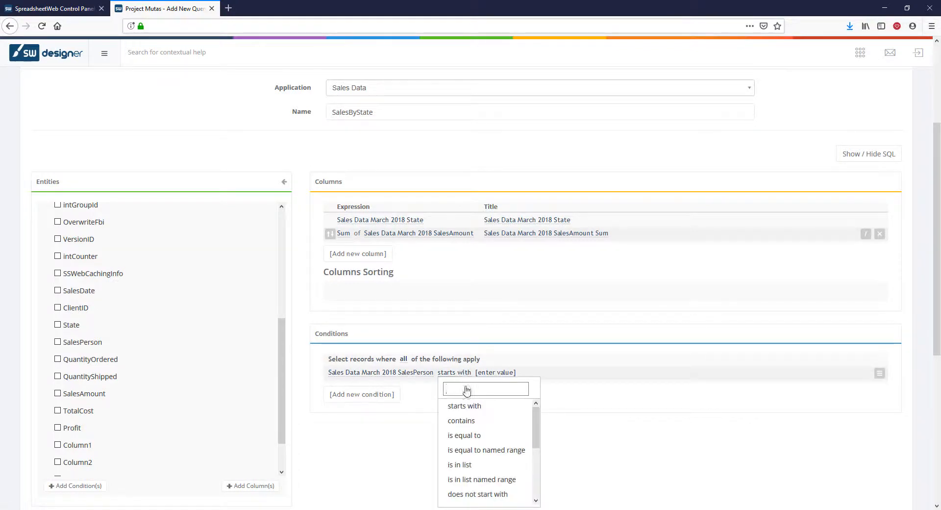
pyautogui.click(485, 449)
pyautogui.click(543, 373)
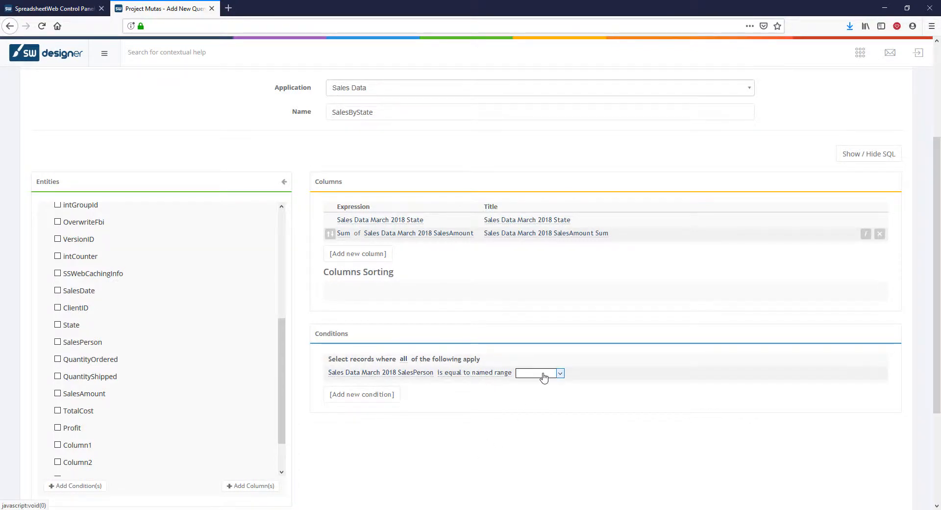
pyautogui.click(543, 375)
pyautogui.click(542, 384)
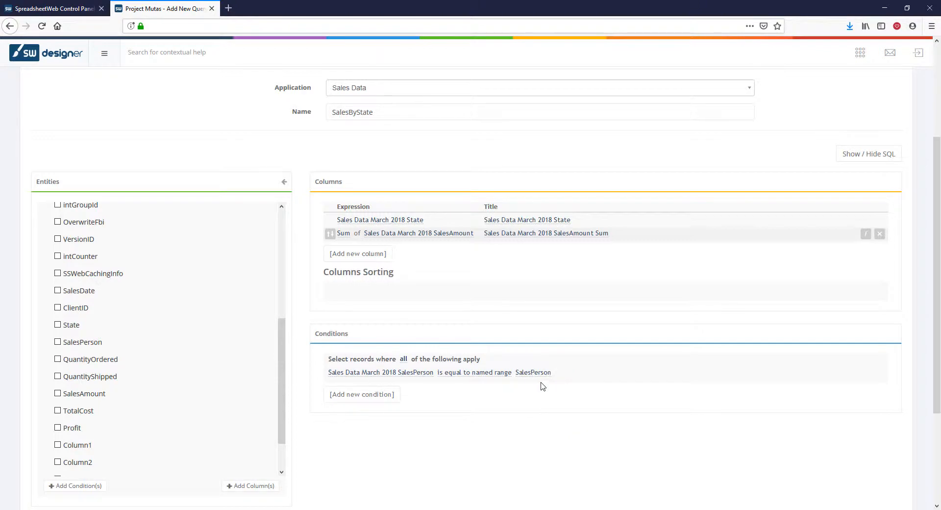
# Step: Bind the query to the SalesByState named range with header behavior Skip first row, and add it
pyautogui.scroll(-3, 542, 386)
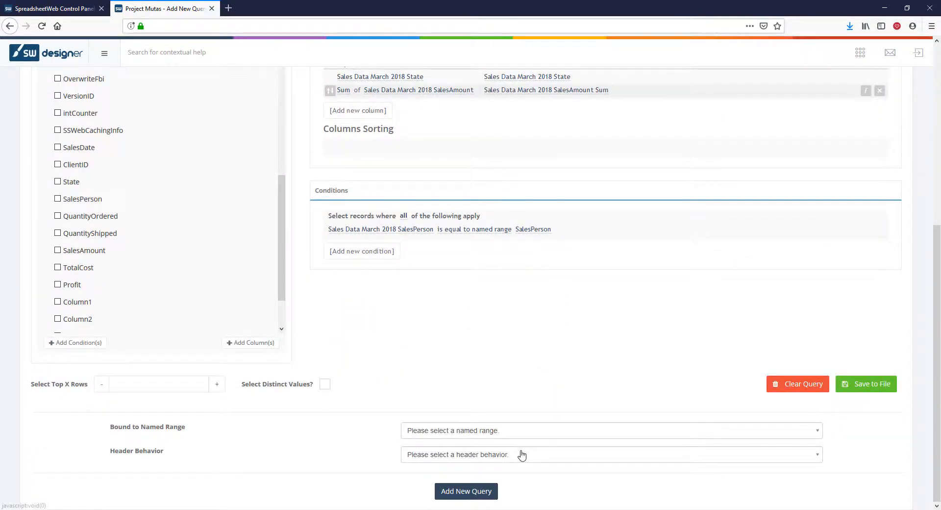
pyautogui.click(522, 453)
pyautogui.click(511, 433)
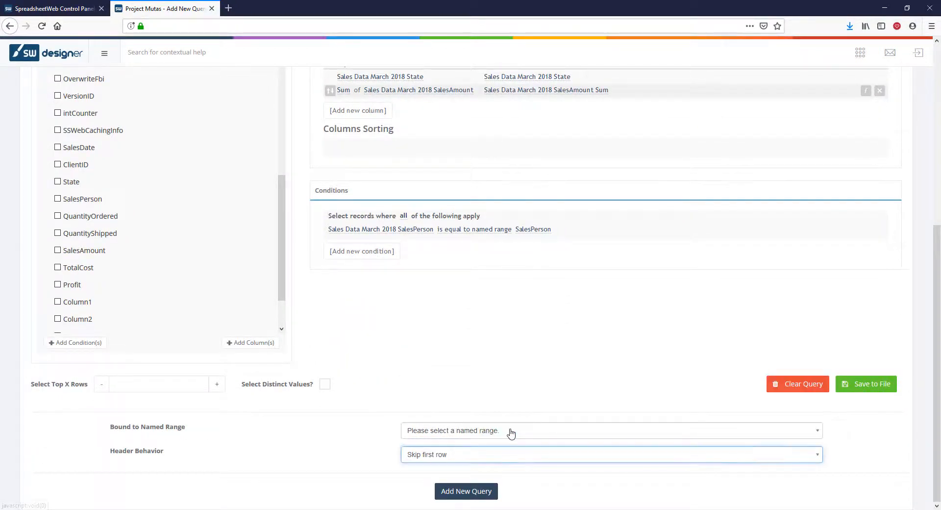
pyautogui.click(511, 431)
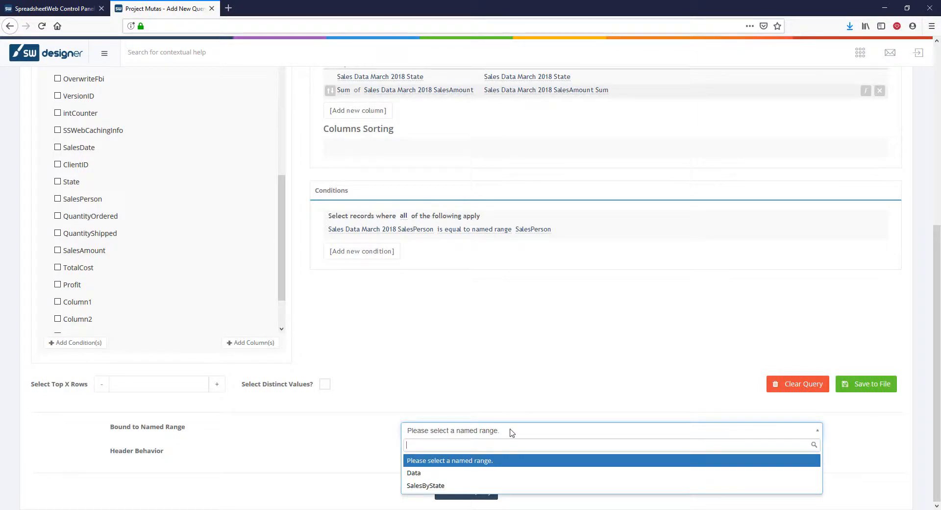
pyautogui.click(507, 486)
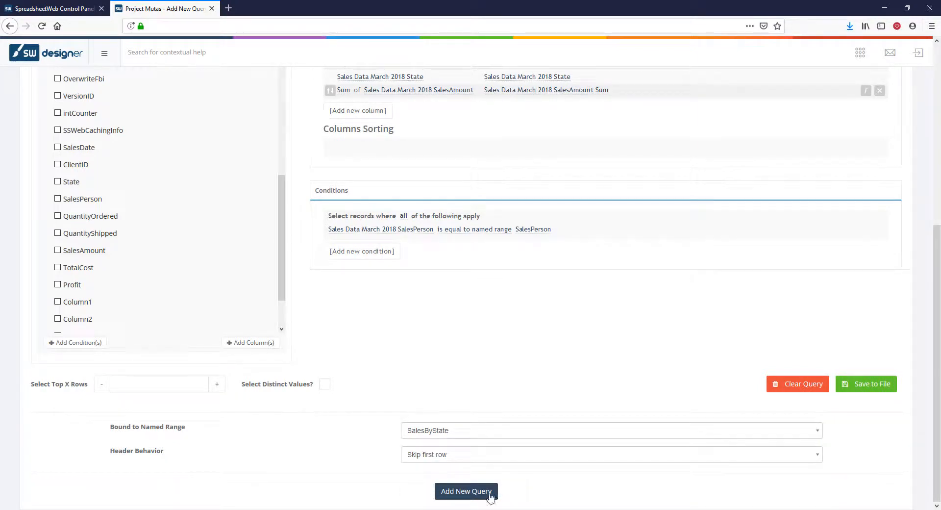
pyautogui.click(490, 496)
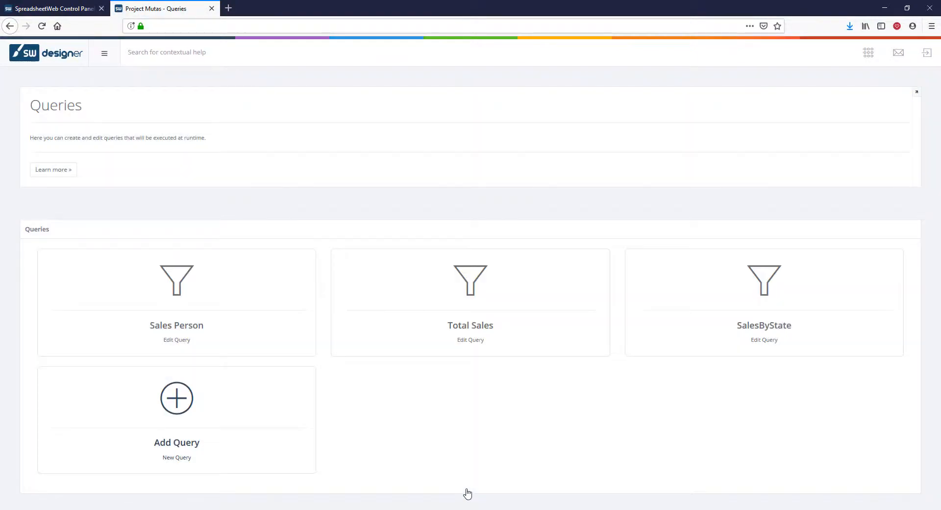
# Step: Start a new query on the first listed Sales Data application and name it Data
pyautogui.click(182, 403)
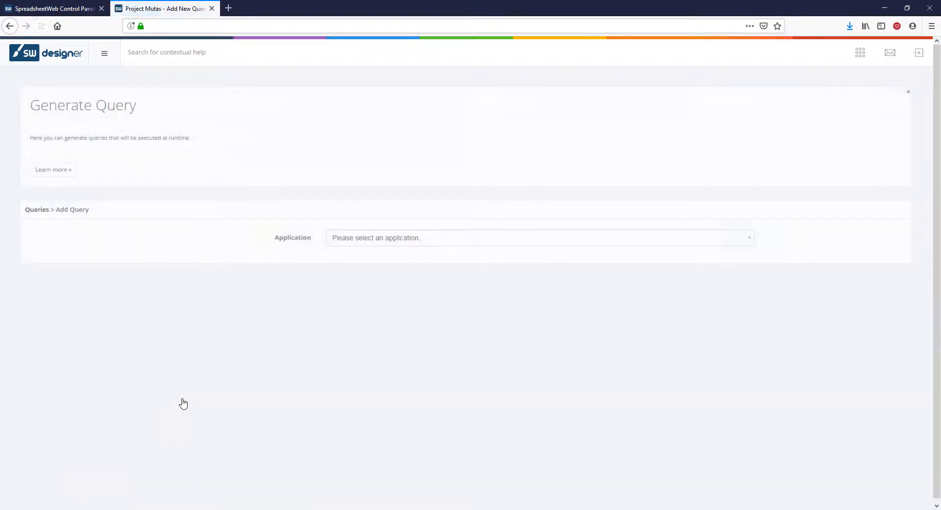
pyautogui.click(420, 241)
pyautogui.write('sale')
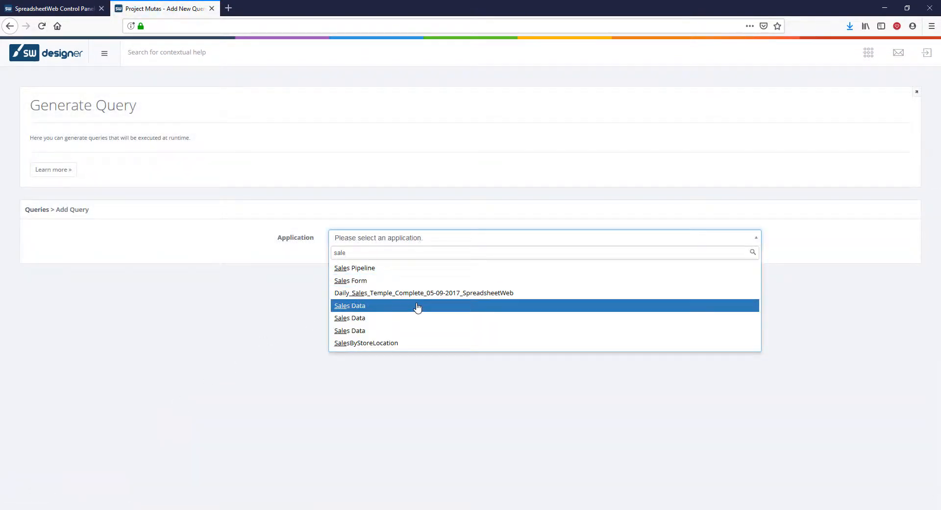
pyautogui.click(417, 305)
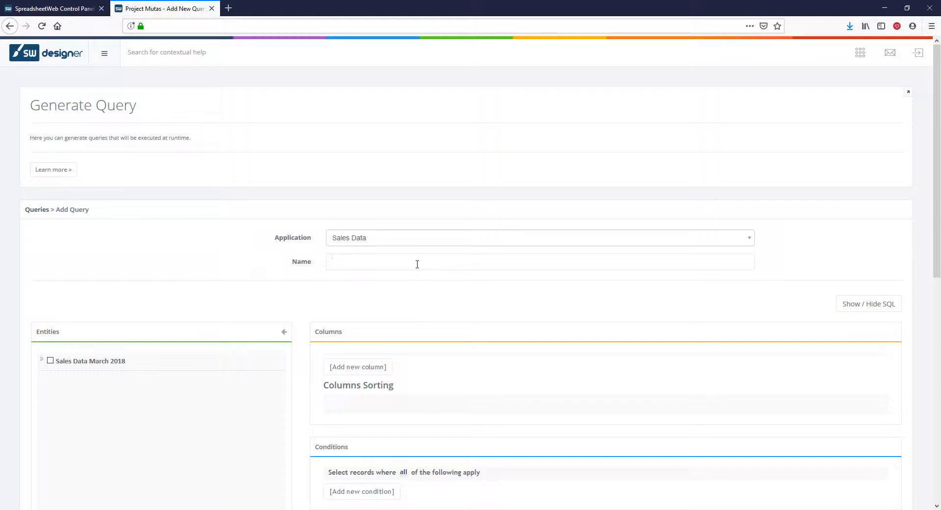
pyautogui.write('Data')
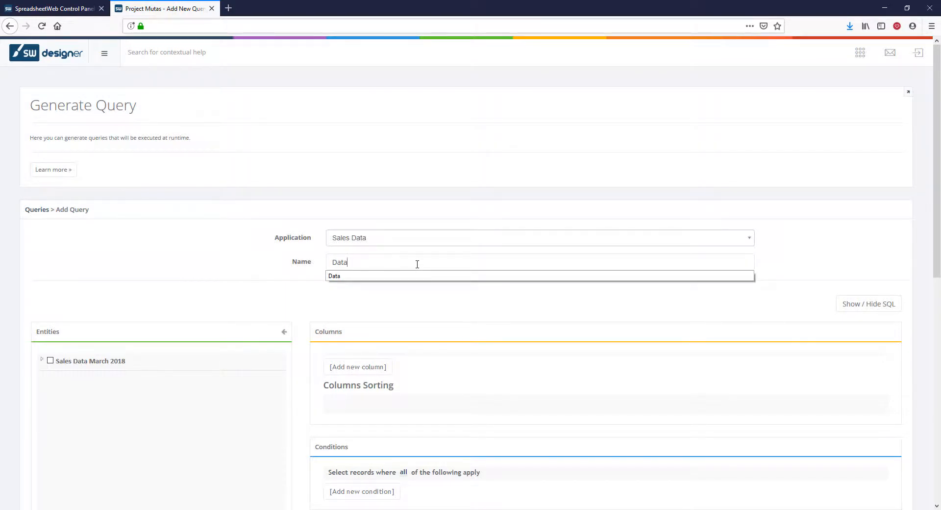
pyautogui.click(383, 305)
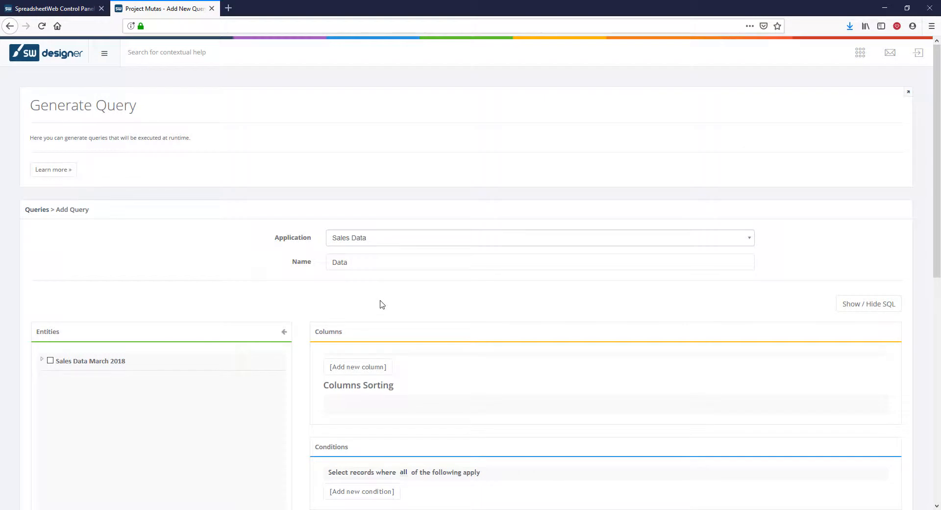
# Step: Add the SalesDate, State, SalesPerson and SalesAmount fields of Sales Data March 2018 as columns of the Data query
pyautogui.scroll(-4, 382, 305)
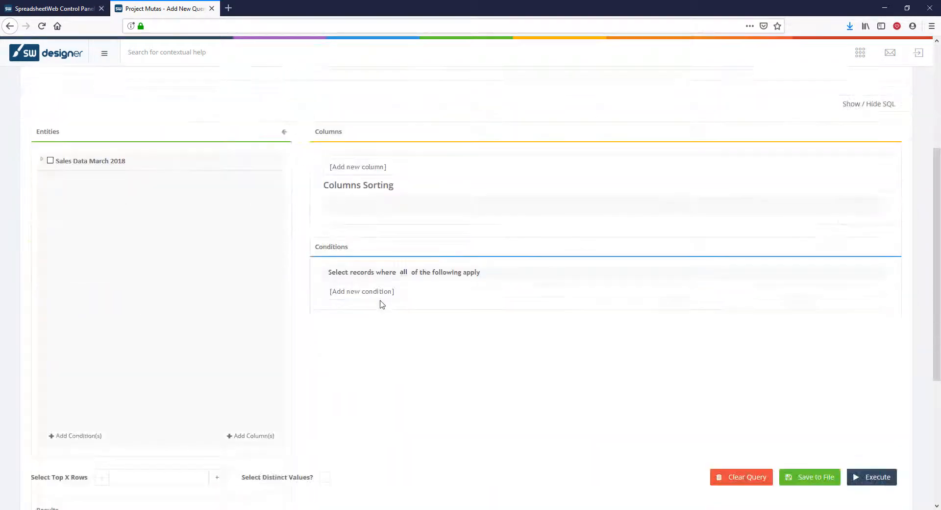
pyautogui.click(42, 160)
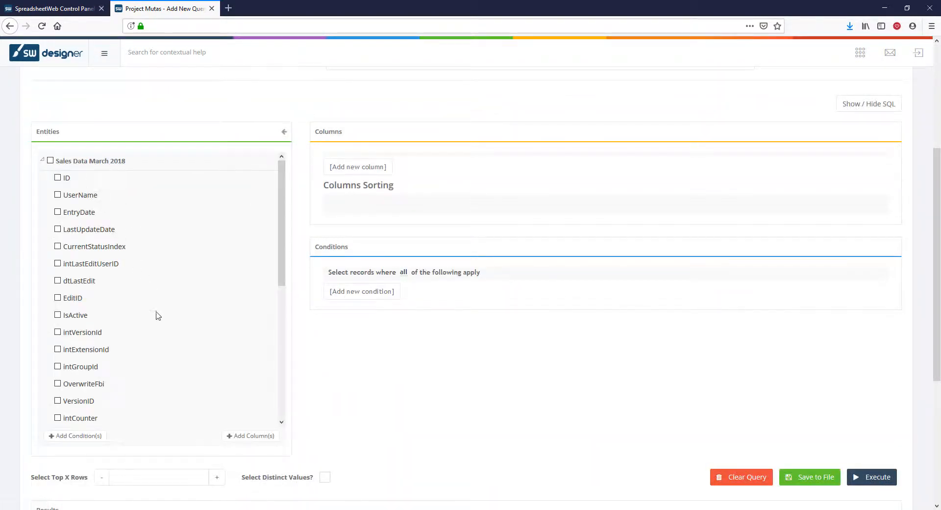
pyautogui.scroll(-2, 157, 315)
pyautogui.scroll(-1, 158, 315)
pyautogui.click(58, 346)
pyautogui.click(57, 381)
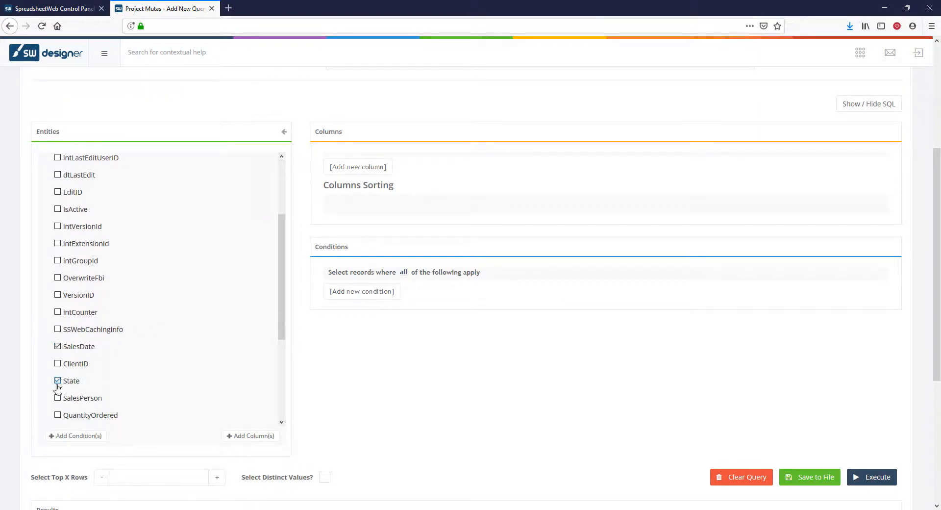
pyautogui.click(57, 398)
pyautogui.scroll(-2, 58, 400)
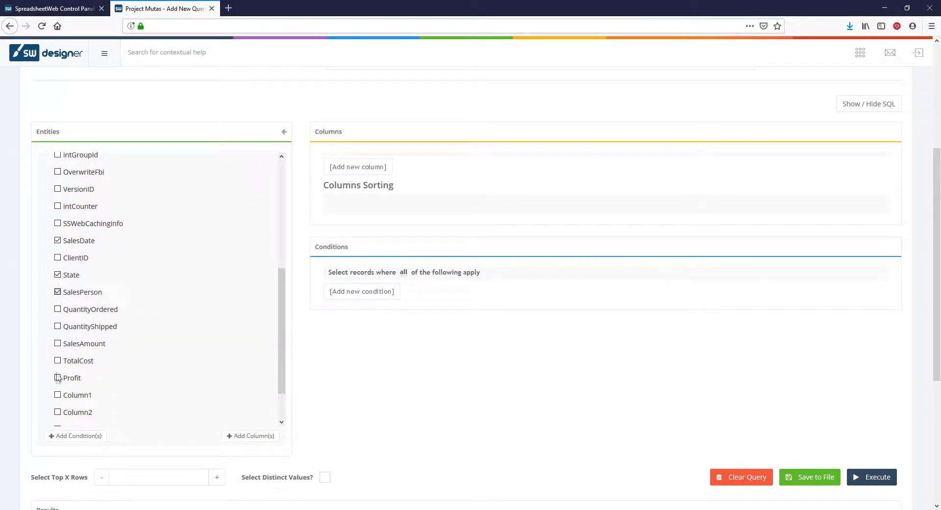
pyautogui.click(253, 436)
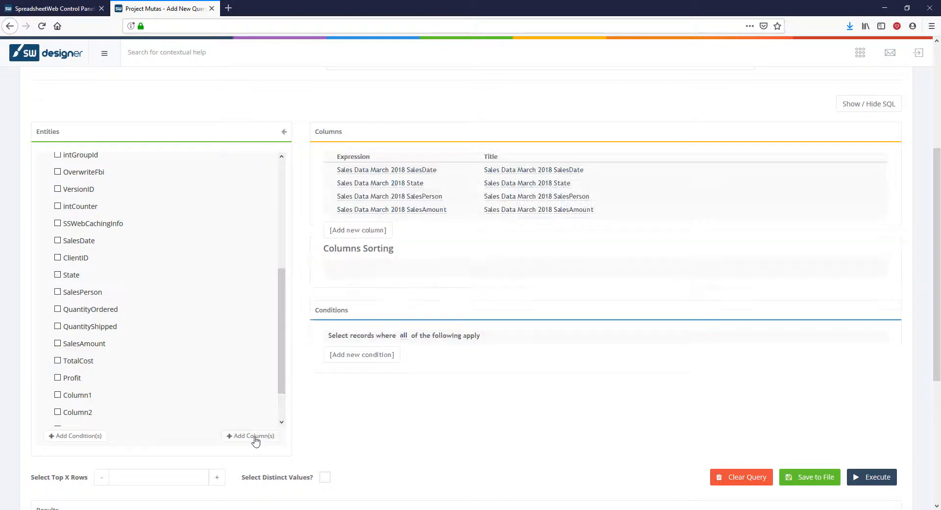
# Step: Add a condition to the Data query requiring SalesPerson to be equal to the named range SalesPerson
pyautogui.click(389, 356)
pyautogui.moveTo(388, 377)
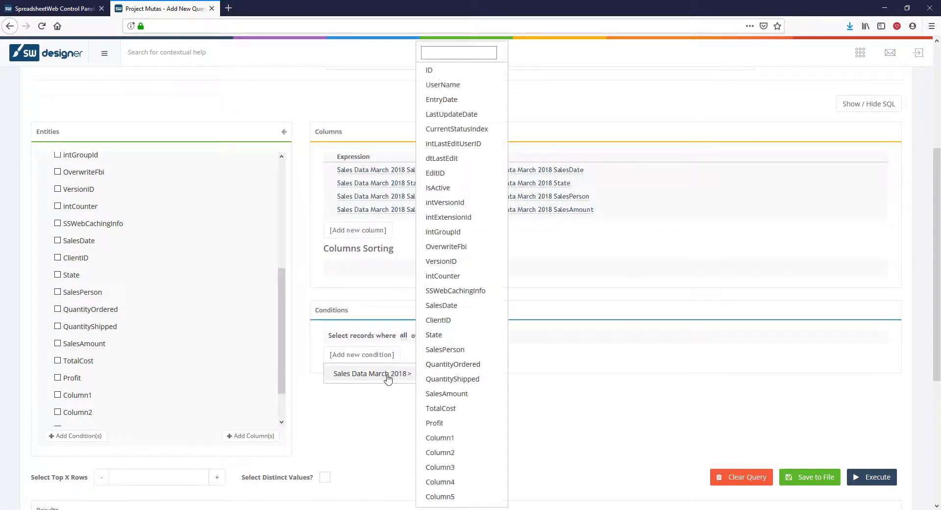
pyautogui.click(441, 349)
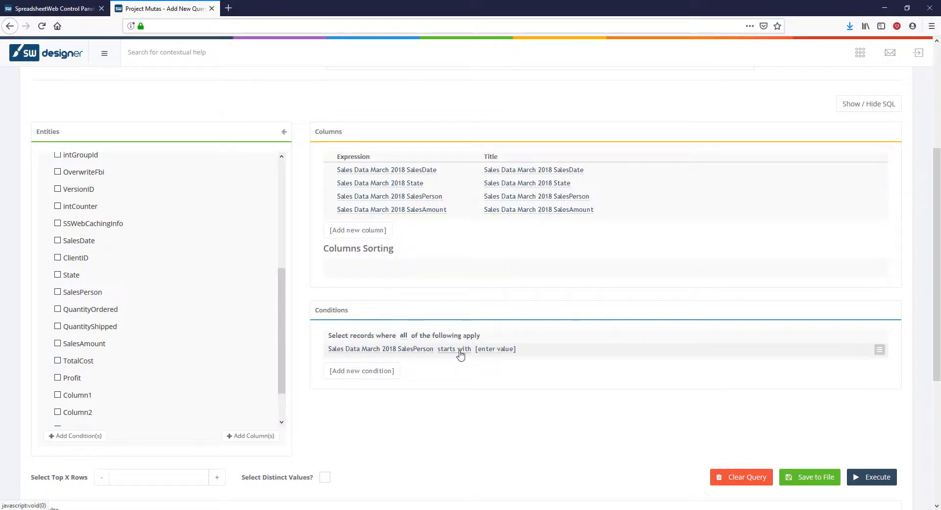
pyautogui.click(459, 349)
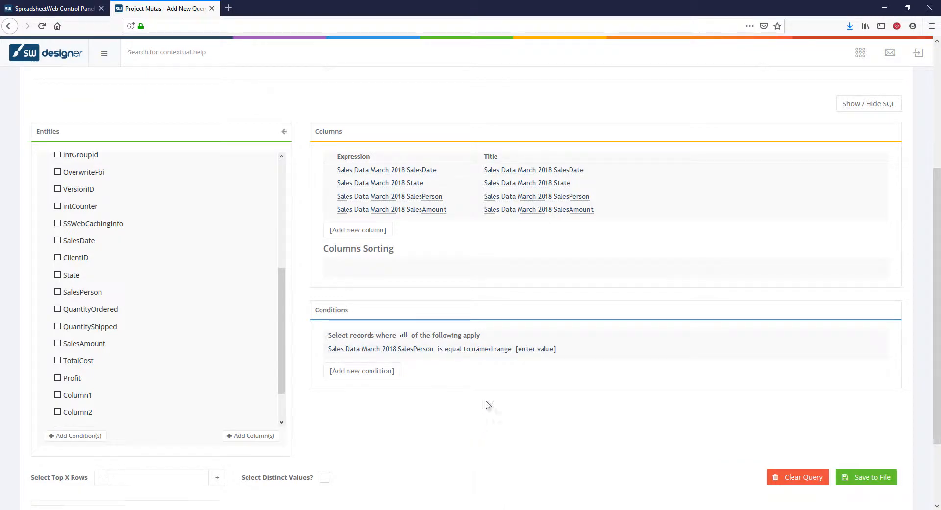
pyautogui.click(483, 426)
pyautogui.click(525, 351)
pyautogui.click(524, 351)
pyautogui.click(529, 363)
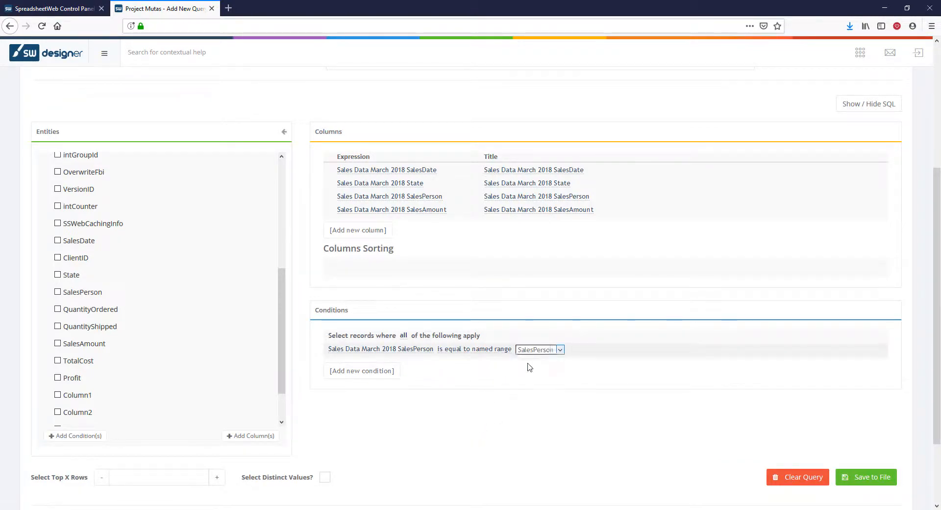
# Step: Limit the query to the top 500 rows, bind it to the Data named range with header behavior Skip first row, and add it
pyautogui.scroll(-3, 529, 381)
pyautogui.scroll(-1, 530, 381)
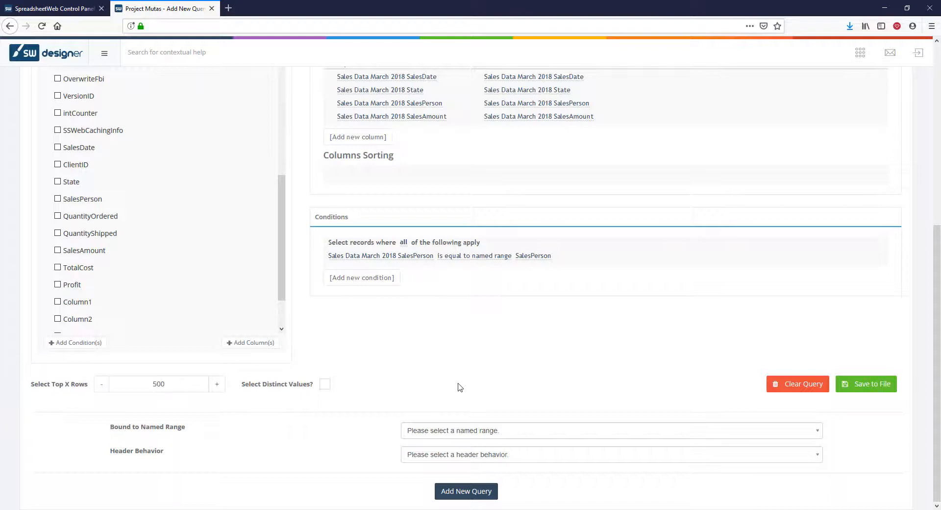
pyautogui.click(460, 454)
pyautogui.click(460, 427)
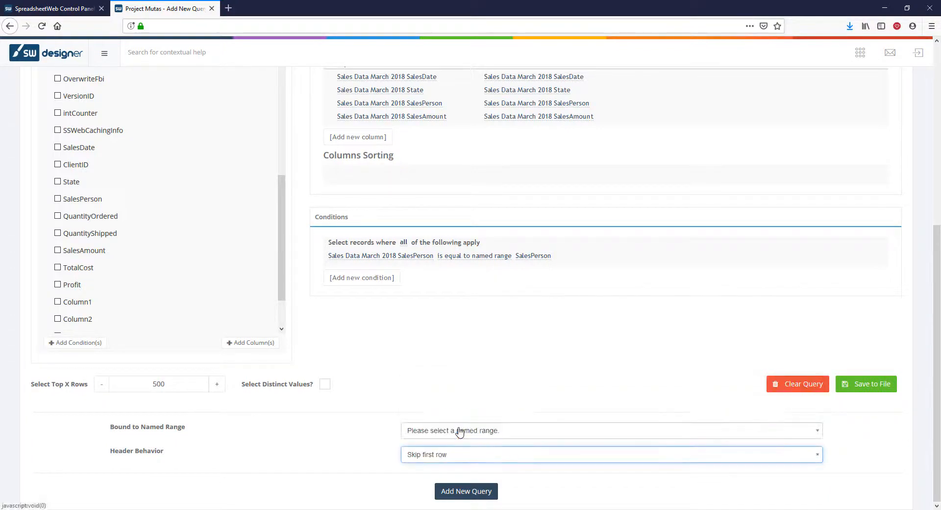
pyautogui.click(459, 431)
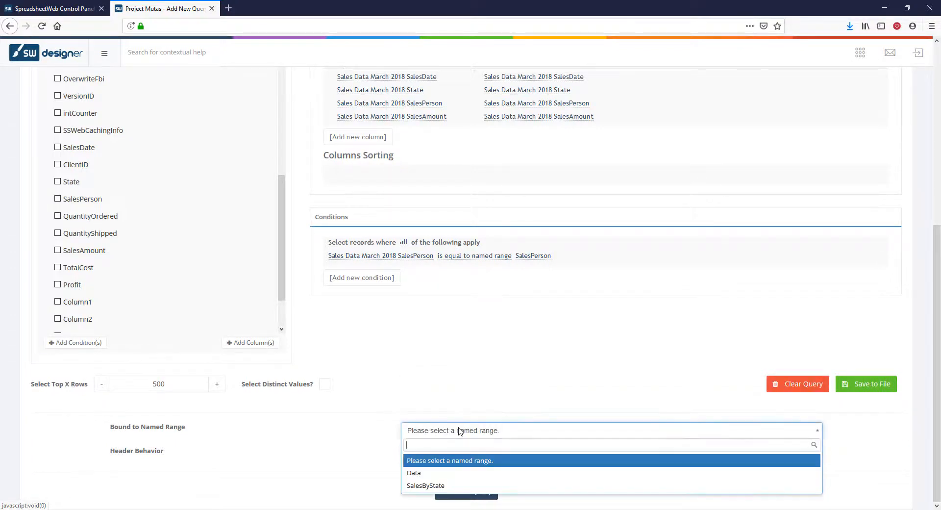
pyautogui.click(445, 473)
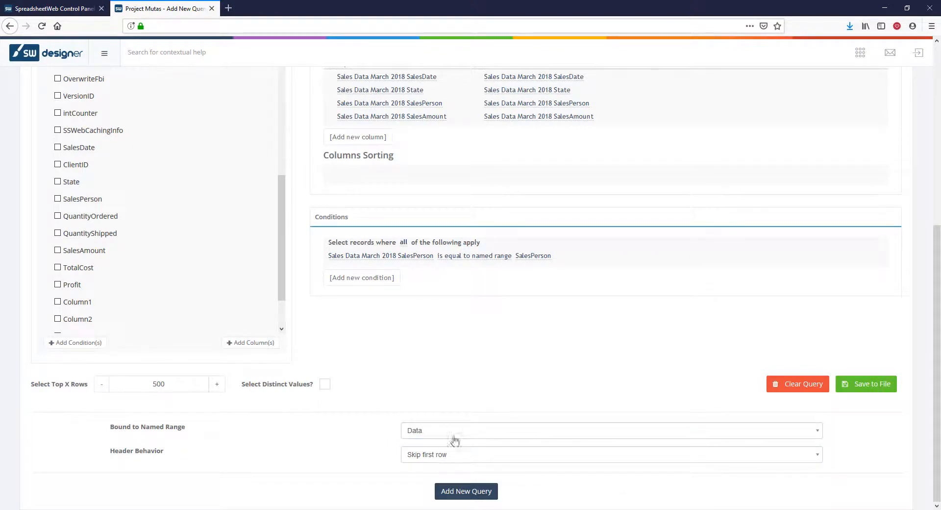
pyautogui.click(457, 493)
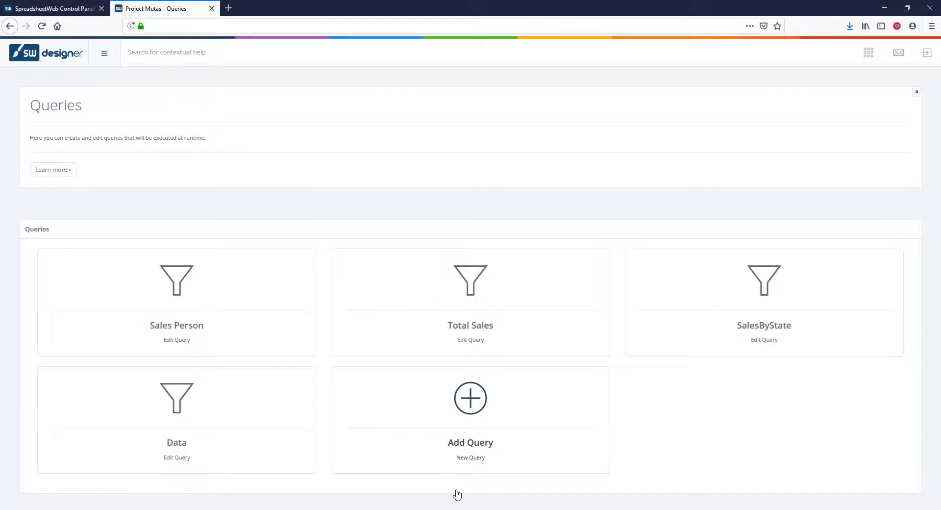
# Step: Open the application's user interface designer and add an empty section to the Home page
pyautogui.click(64, 55)
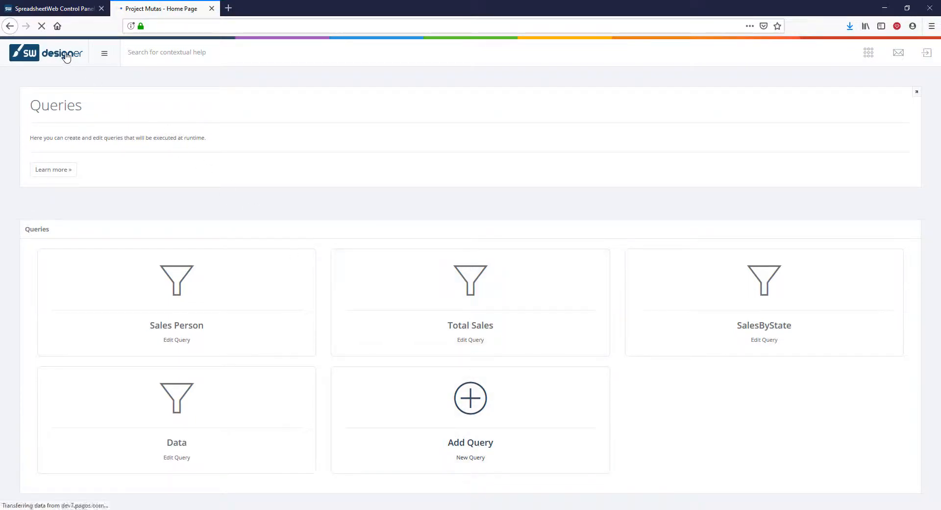
pyautogui.click(549, 374)
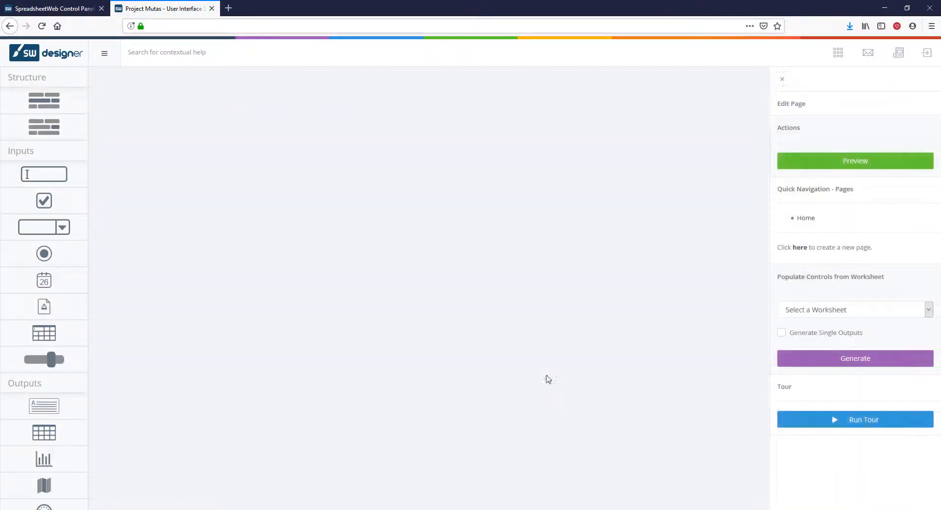
pyautogui.moveTo(58, 102); pyautogui.dragTo(304, 134)
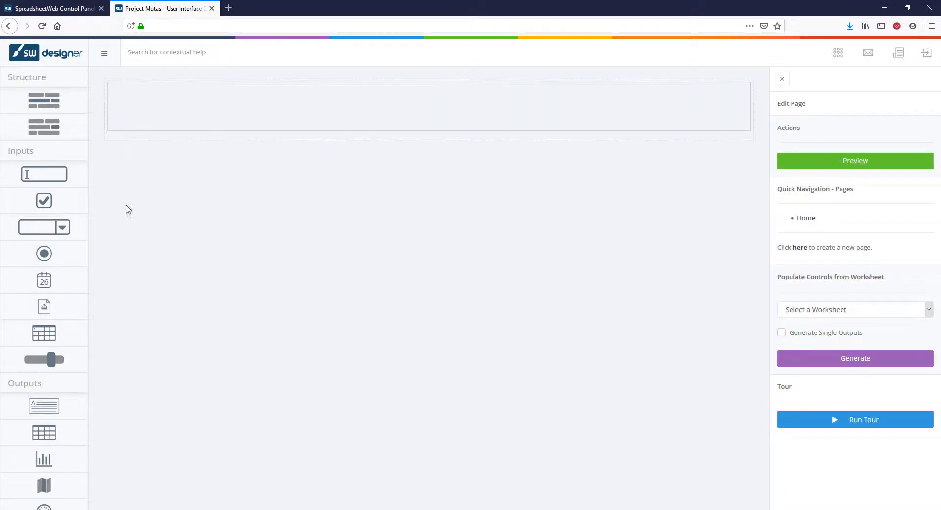
# Step: Add a dropdown to the section, bound to the SalesPerson named range with listSalesPerson as its list range, and submit it
pyautogui.moveTo(44, 227); pyautogui.dragTo(269, 99)
pyautogui.click(824, 210)
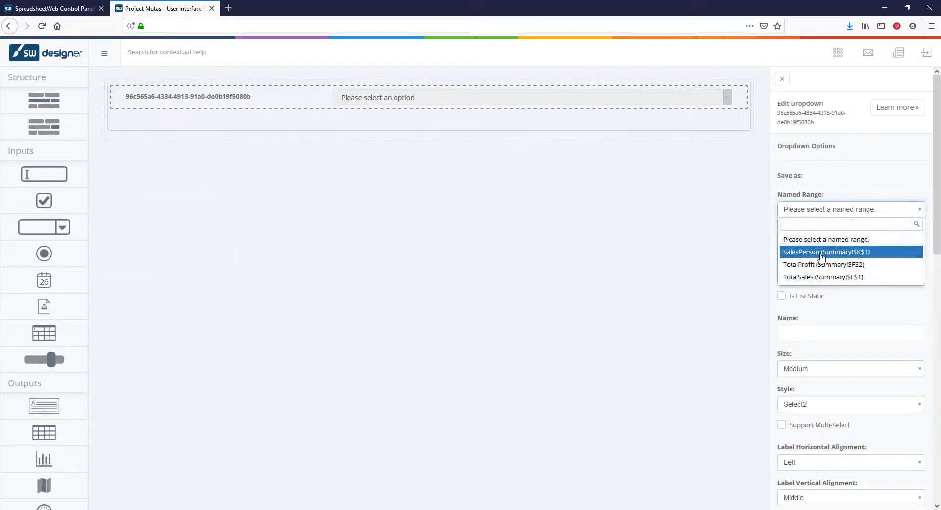
pyautogui.click(824, 250)
pyautogui.click(823, 247)
pyautogui.click(819, 290)
pyautogui.scroll(-6, 803, 333)
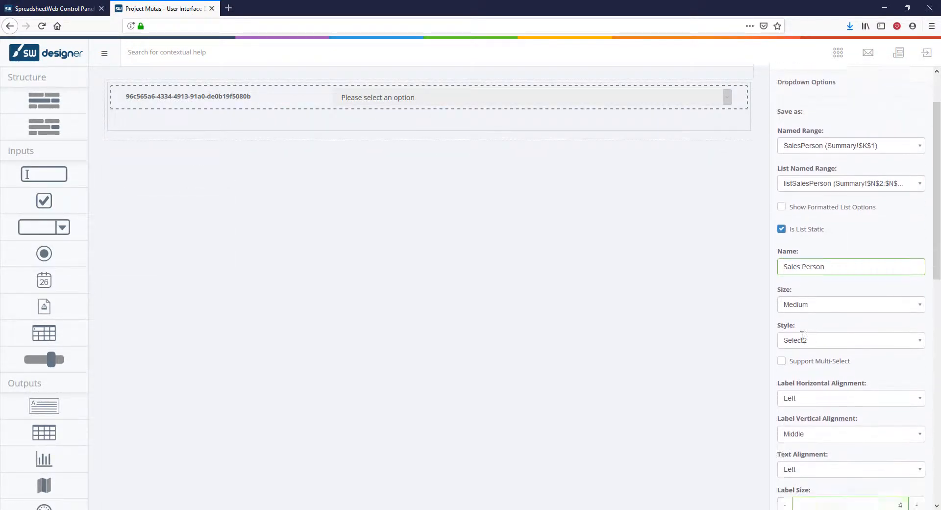
pyautogui.scroll(-5, 802, 338)
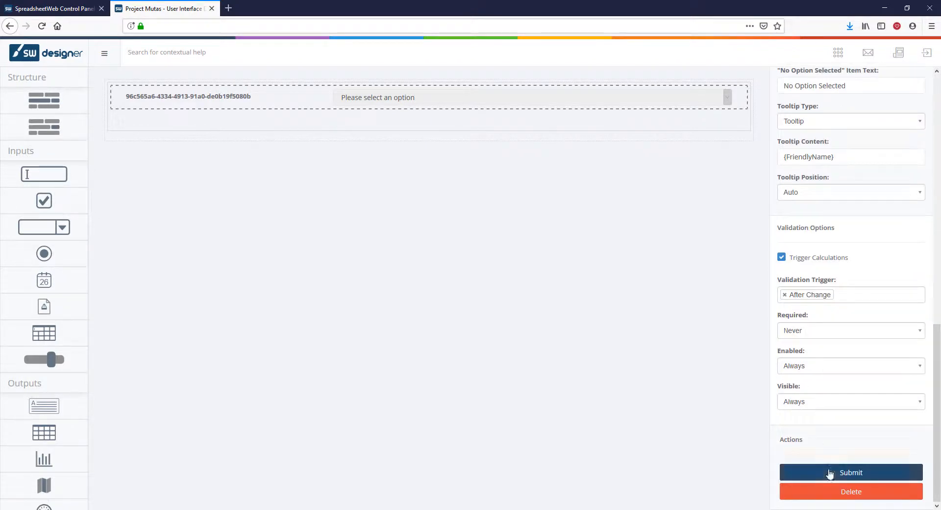
pyautogui.click(830, 474)
# Step: Add a label below the Sales Person dropdown and set its content to 'Total Sales: {{TotalSales:Decimal;#,##0.00}}'
pyautogui.moveTo(49, 404); pyautogui.dragTo(347, 118)
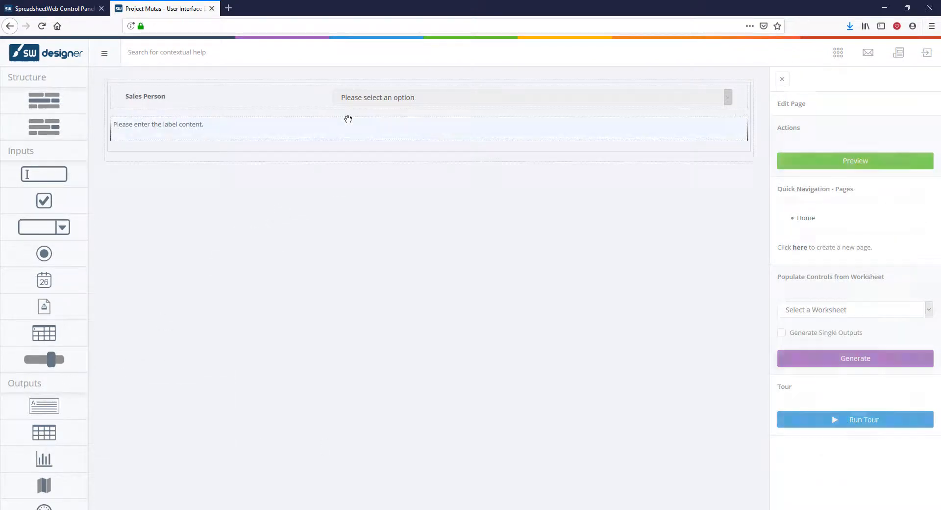
pyautogui.click(833, 197)
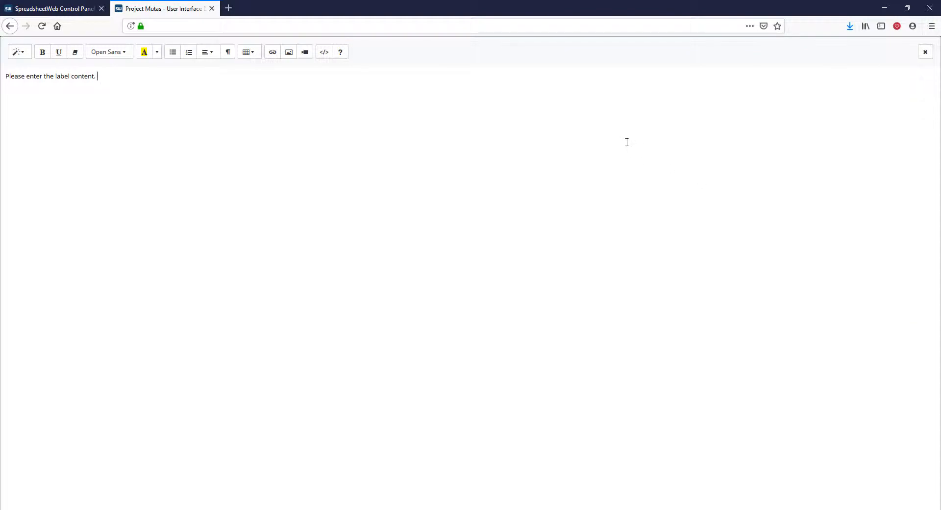
pyautogui.hotkey('ctrl', 'a')
pyautogui.write('Total Sales: {{')
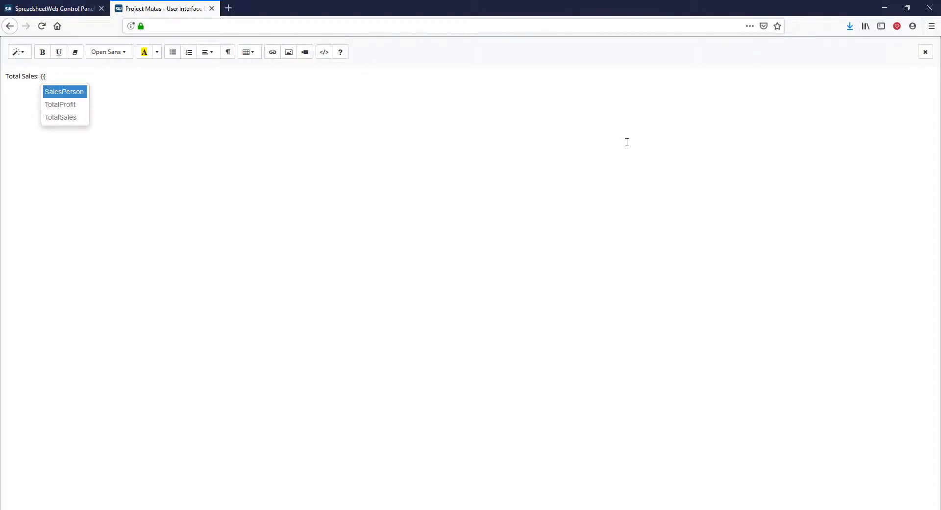
pyautogui.click(63, 117)
pyautogui.click(77, 103)
pyautogui.write(':Decimal:')
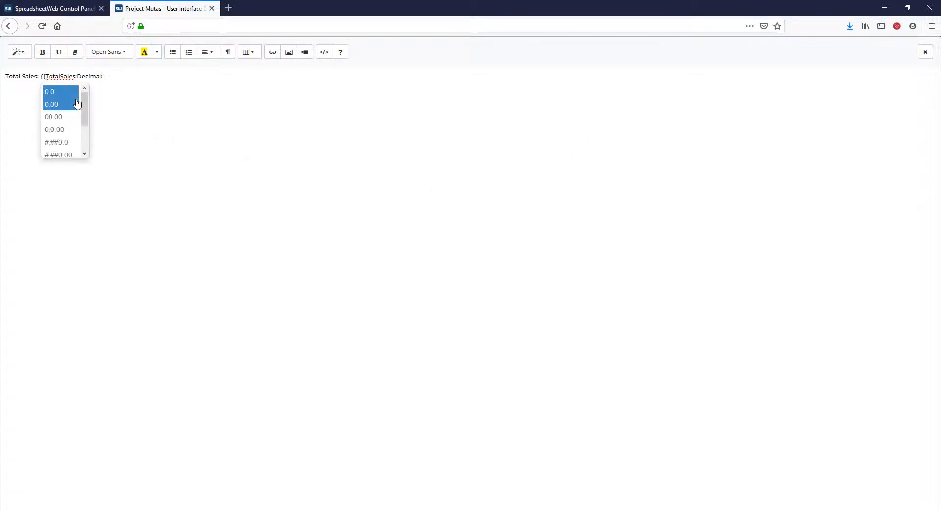
pyautogui.scroll(-2, 78, 102)
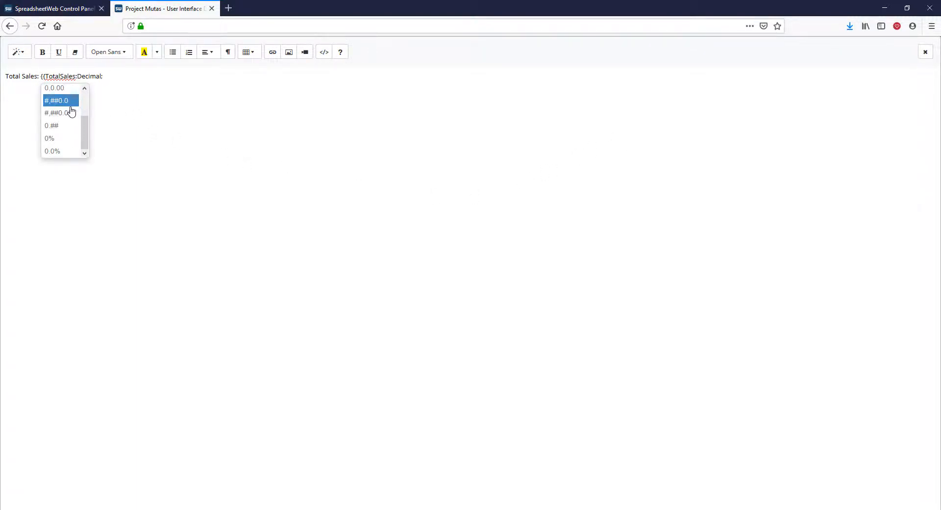
pyautogui.click(71, 113)
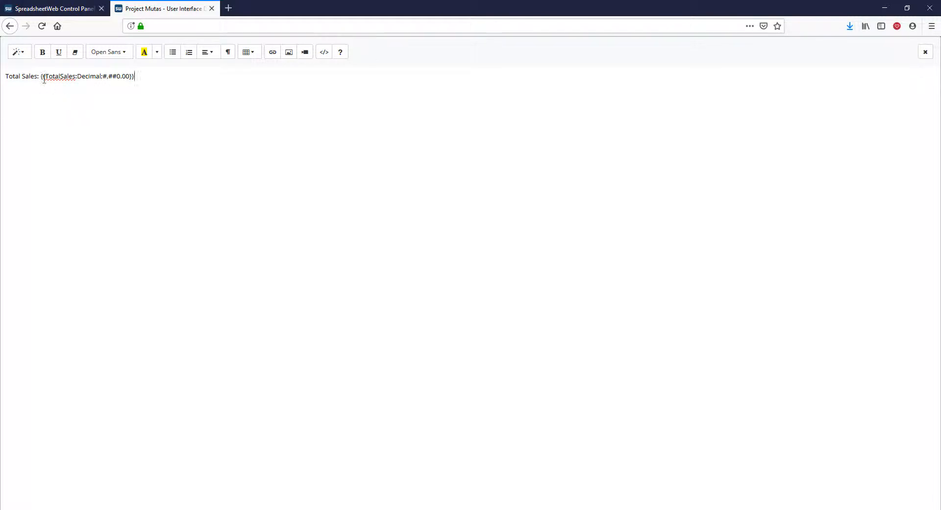
# Step: Place a $ sign before the TotalSales placeholder, format the label text as Header 1, and submit the label
pyautogui.tripleClick(184, 77)
pyautogui.click(18, 52)
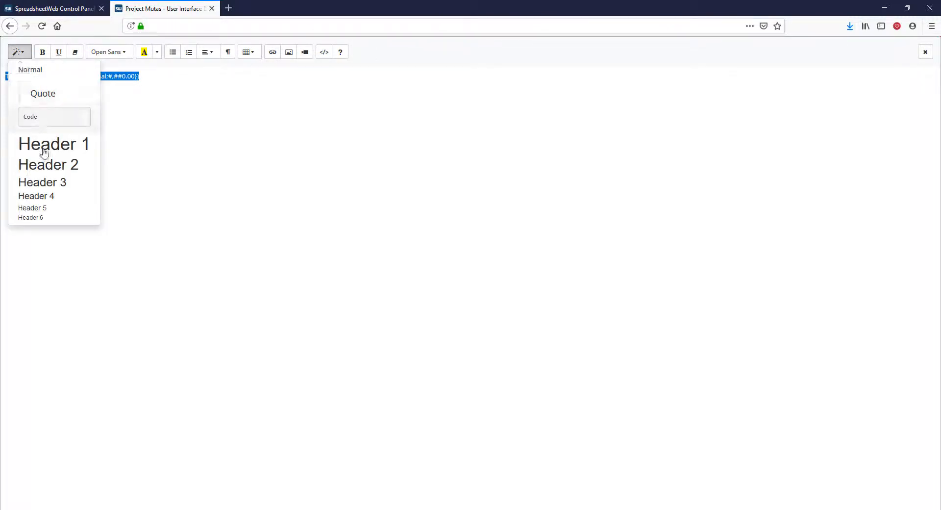
pyautogui.click(44, 152)
pyautogui.click(389, 94)
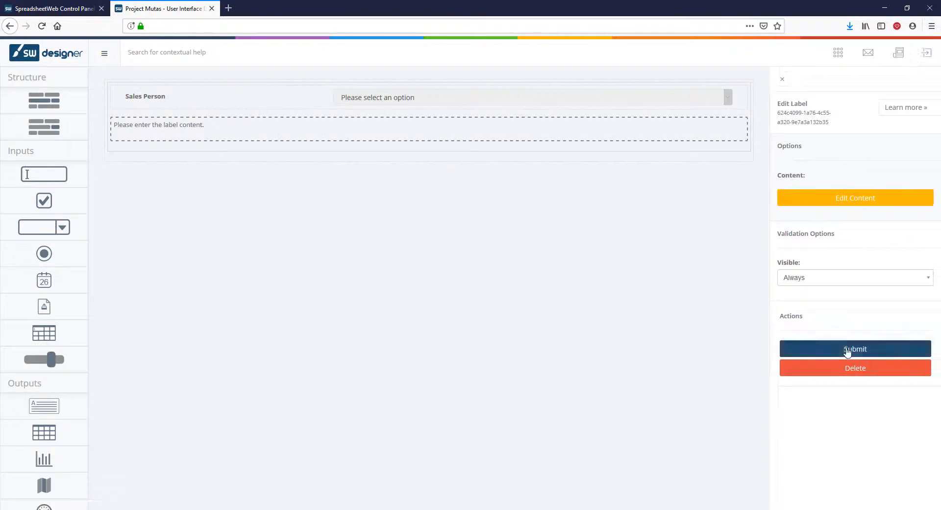
pyautogui.click(847, 351)
# Step: Add a map below the Total Sales label and bind it to the SalesByState table named range
pyautogui.moveTo(77, 436); pyautogui.dragTo(422, 167)
pyautogui.click(356, 240)
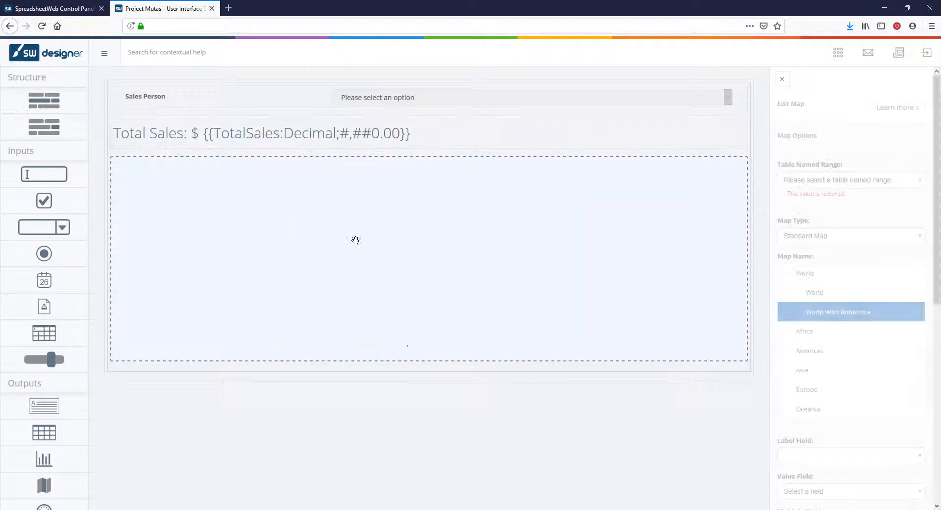
pyautogui.click(852, 181)
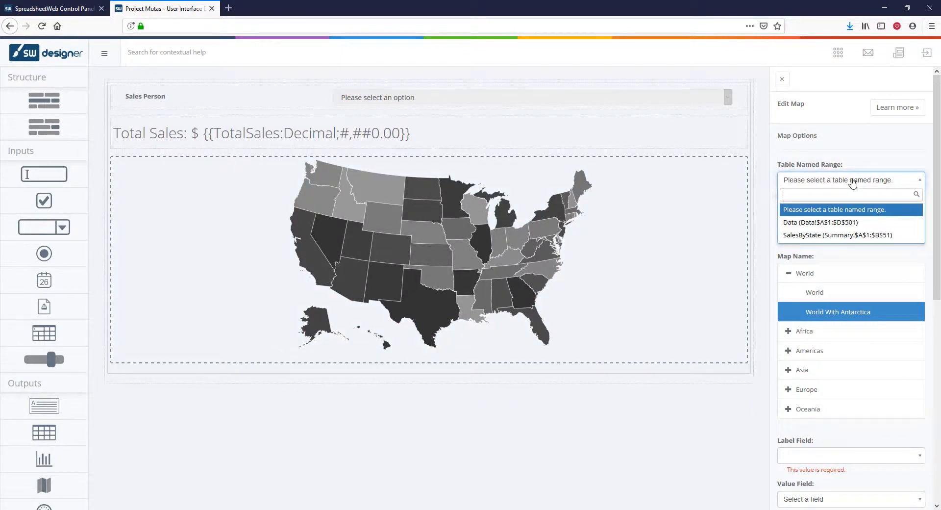
pyautogui.click(839, 238)
# Step: Choose the USA map among the Northern America countries for the standard map
pyautogui.click(788, 345)
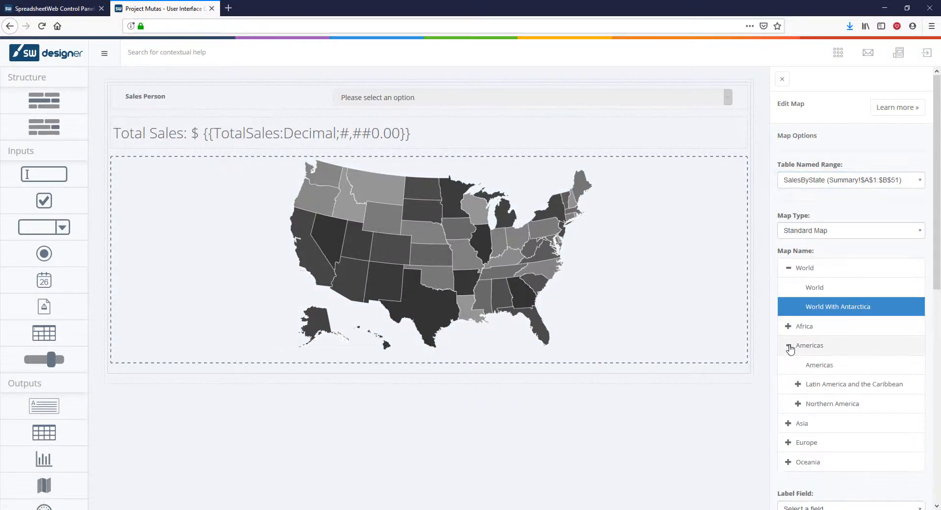
pyautogui.click(798, 404)
pyautogui.scroll(-2, 804, 399)
pyautogui.click(808, 389)
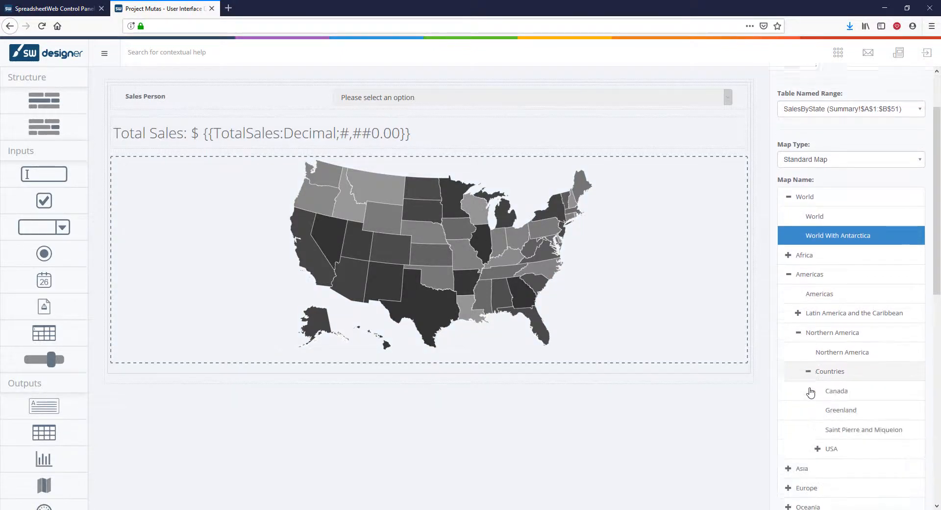
pyautogui.scroll(-3, 809, 382)
pyautogui.click(816, 361)
pyautogui.scroll(-2, 813, 361)
pyautogui.click(854, 328)
pyautogui.scroll(-20, 855, 328)
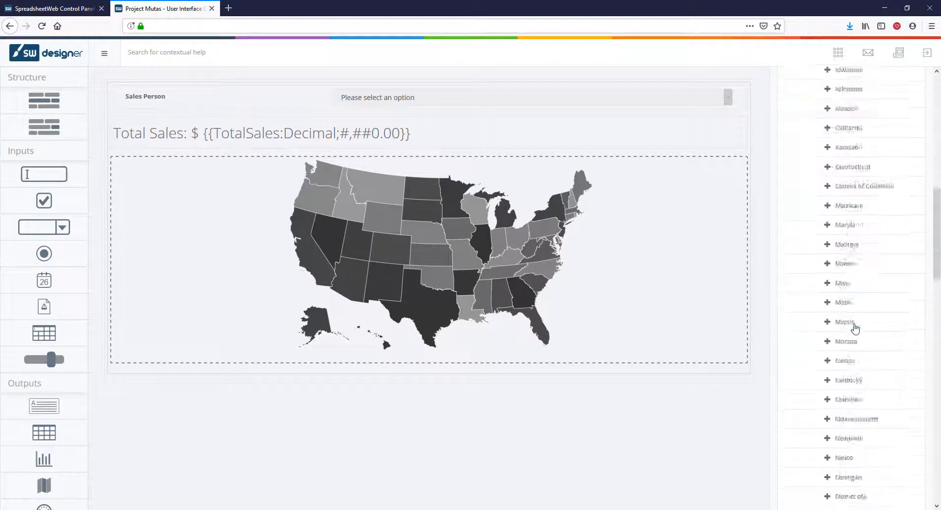
# Step: Set the map's label field to State, value field to Sales and title to 'Sales by State', and submit it
pyautogui.click(837, 171)
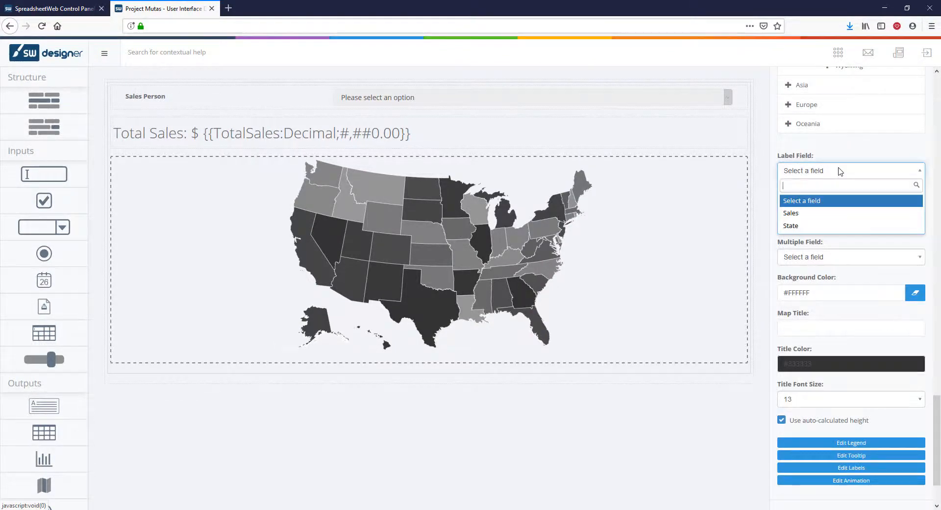
pyautogui.click(829, 227)
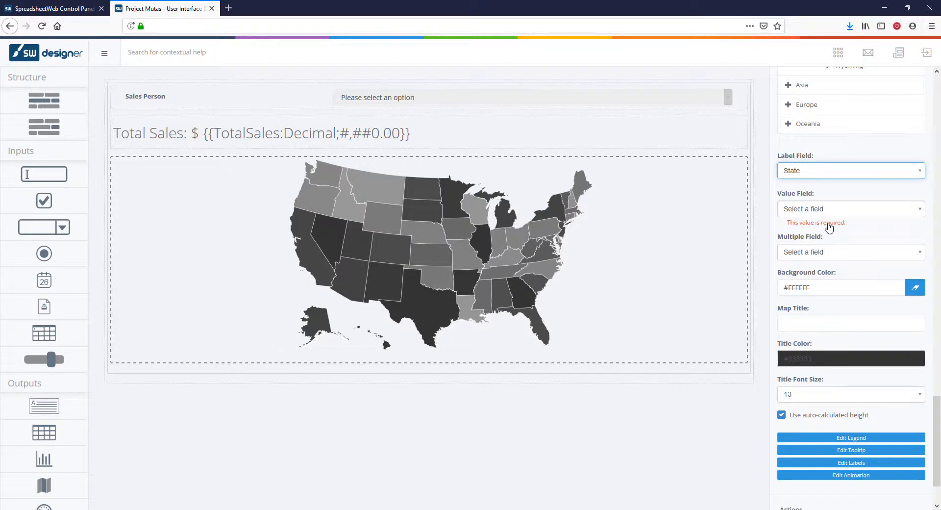
pyautogui.click(836, 210)
pyautogui.click(832, 250)
pyautogui.scroll(-2, 832, 251)
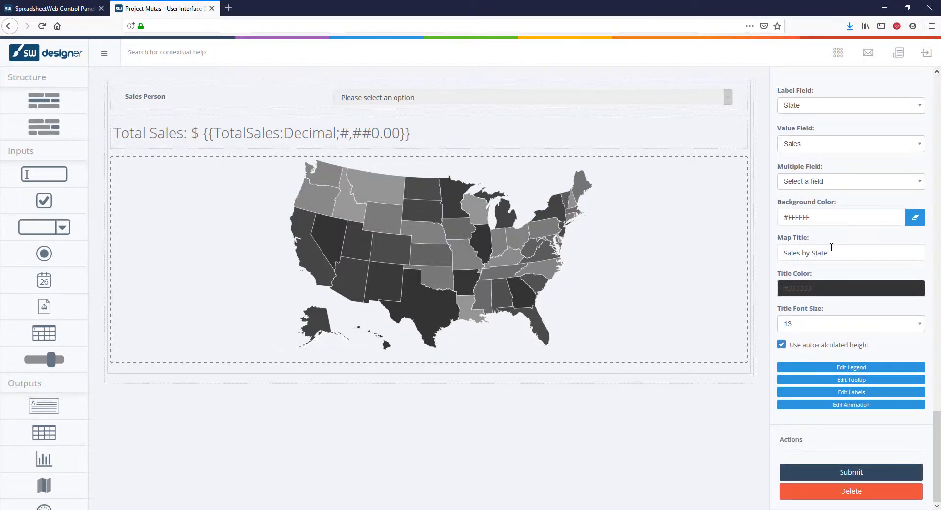
pyautogui.click(851, 472)
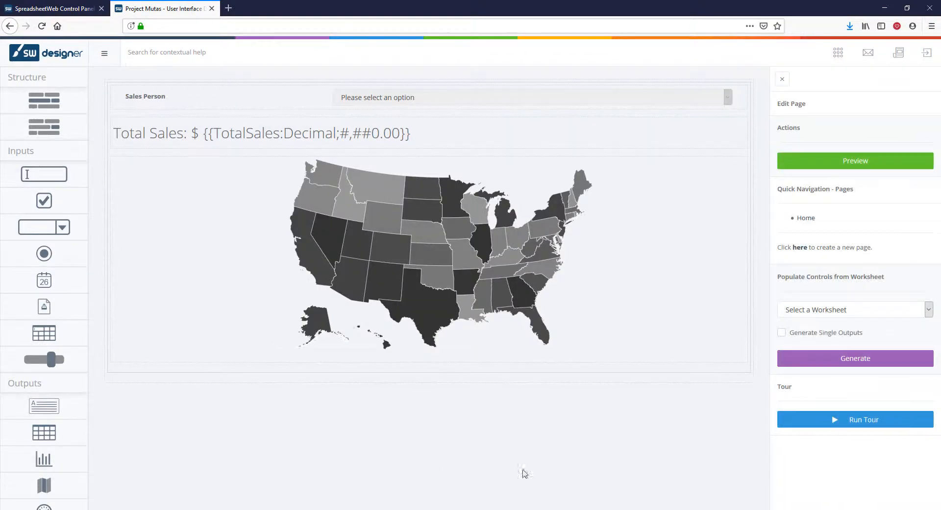
# Step: Add an output grid below the map, bound to the Data named range, with Has Header enabled
pyautogui.moveTo(44, 432); pyautogui.dragTo(226, 385)
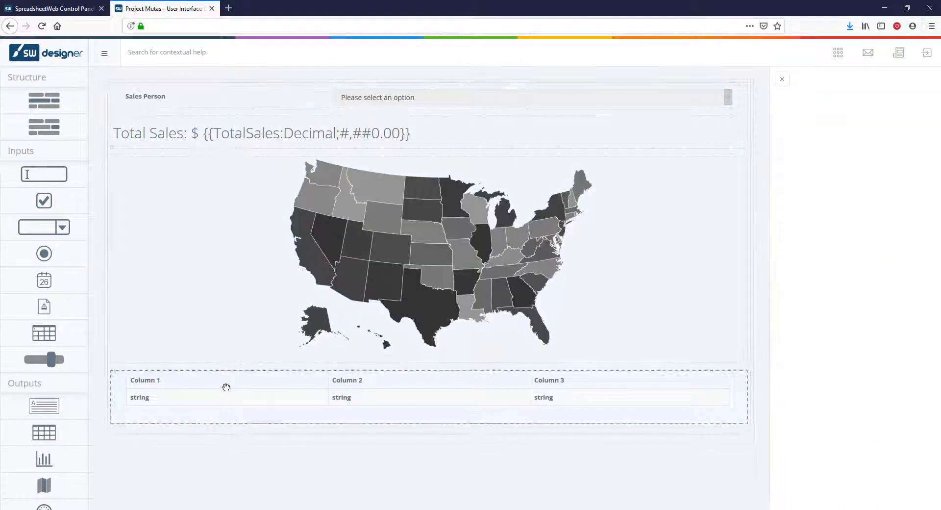
pyautogui.click(855, 191)
pyautogui.click(853, 229)
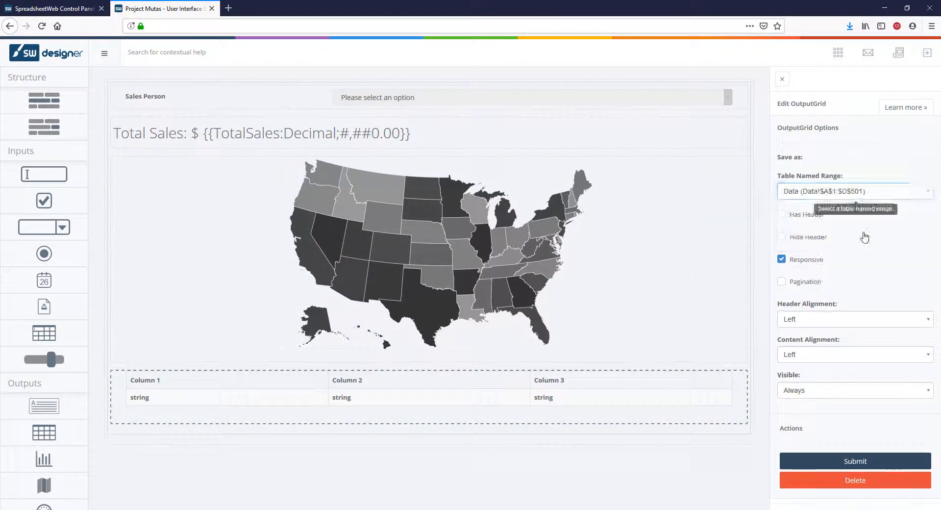
pyautogui.click(782, 214)
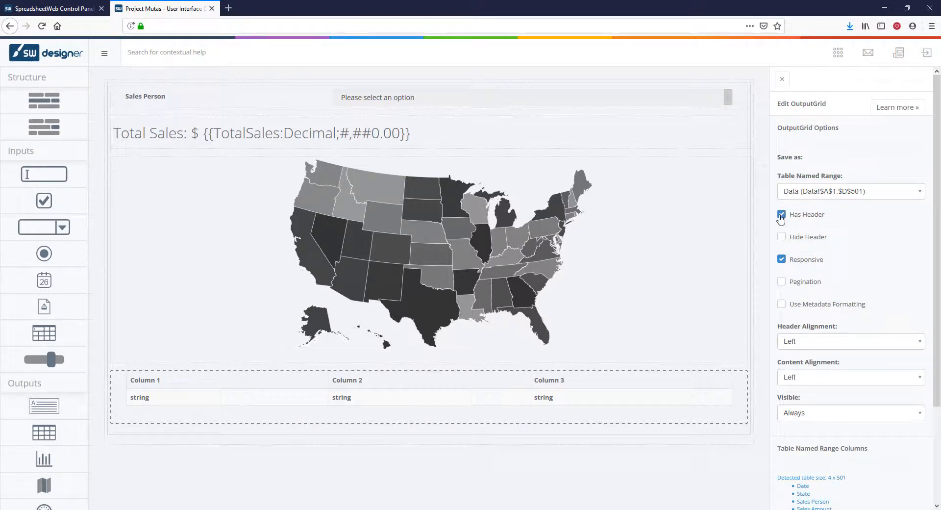
# Step: Set the Date column's mask type to US Date, then submit the column and the output grid
pyautogui.scroll(-3, 806, 259)
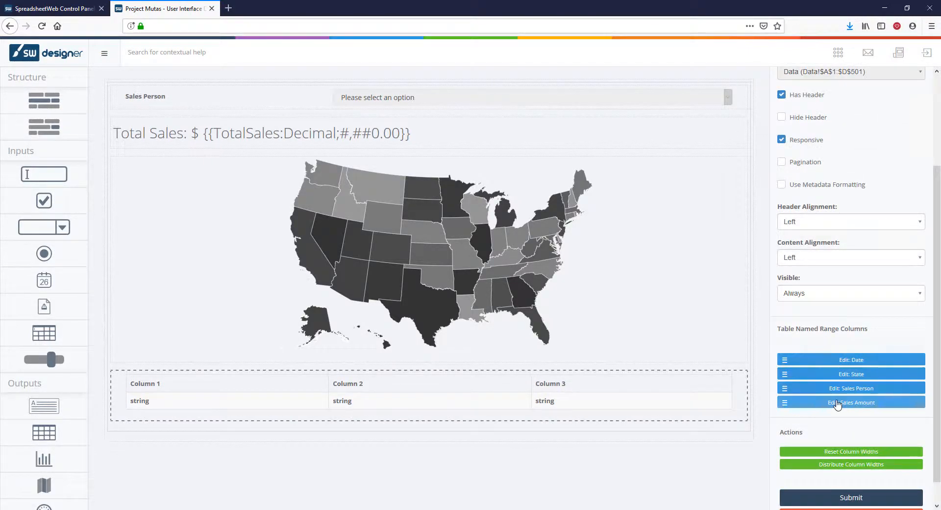
pyautogui.click(854, 335)
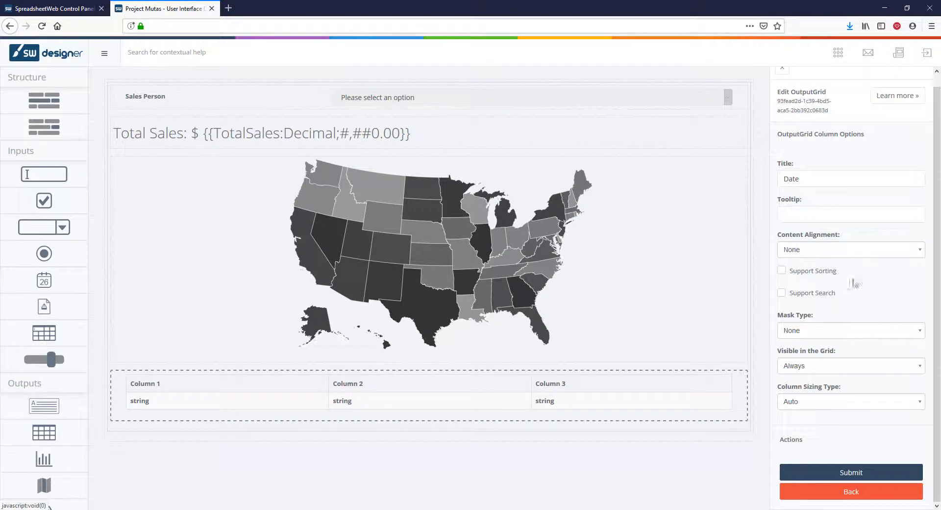
pyautogui.click(853, 336)
pyautogui.scroll(-3, 833, 407)
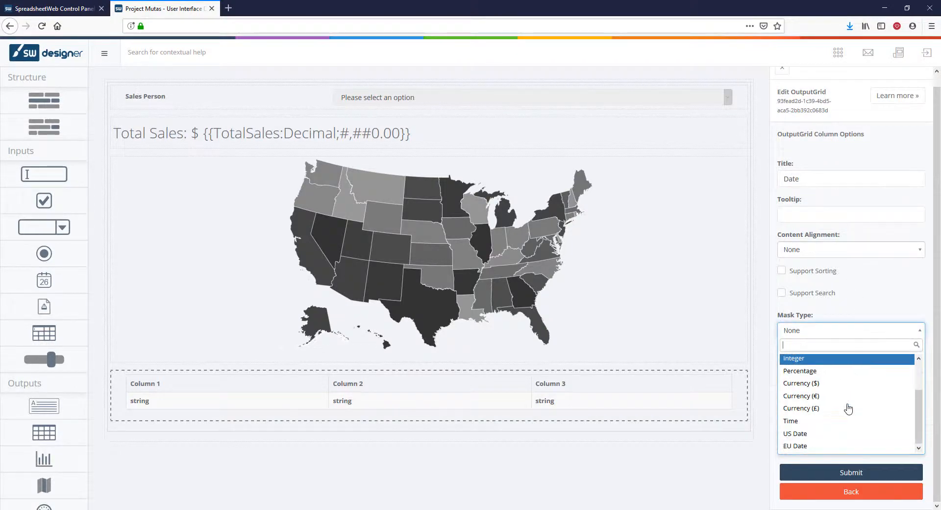
pyautogui.click(804, 431)
pyautogui.click(842, 473)
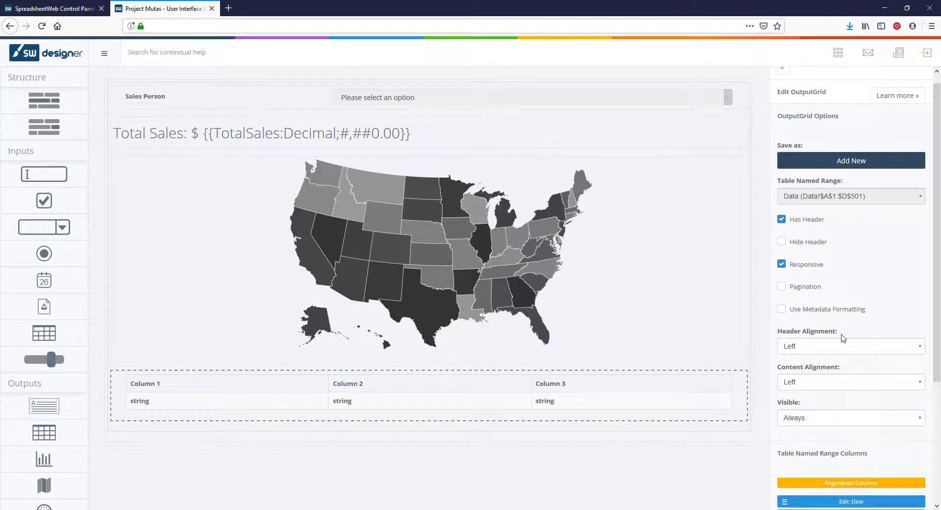
pyautogui.scroll(-5, 843, 338)
pyautogui.click(843, 473)
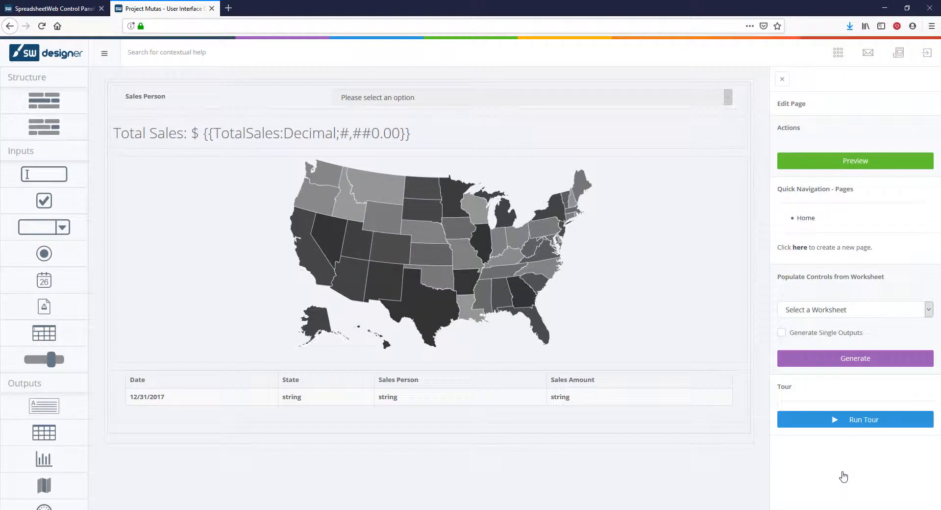
# Step: Preview the Sales Search application and test the Sales Person dropdown with three different salespeople
pyautogui.click(852, 163)
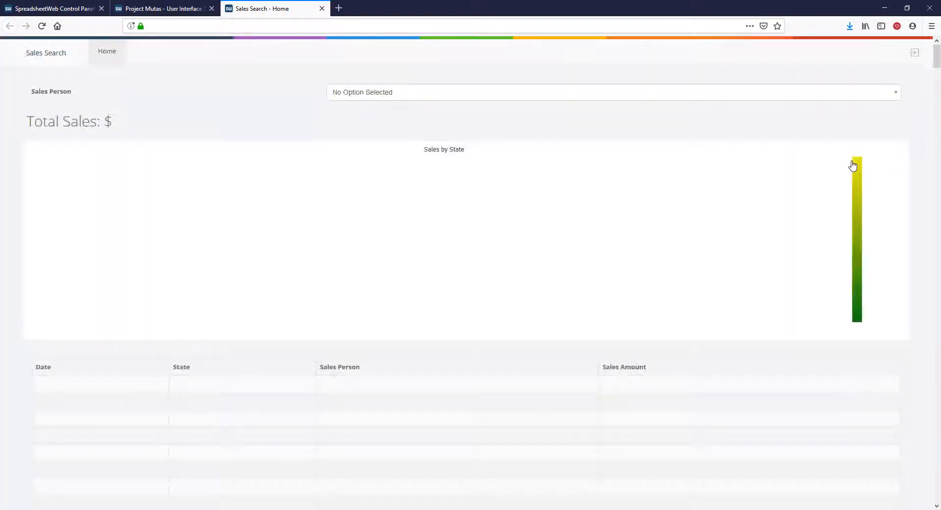
pyautogui.click(528, 97)
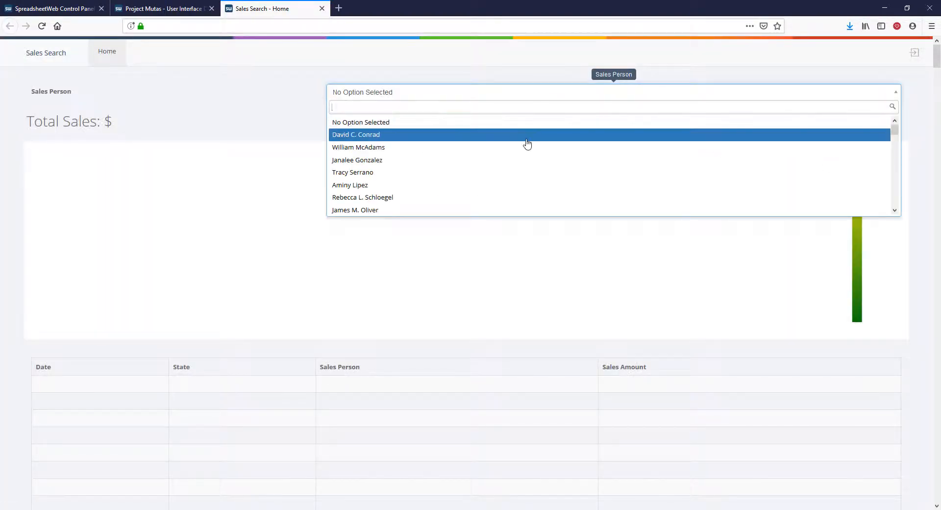
pyautogui.click(528, 142)
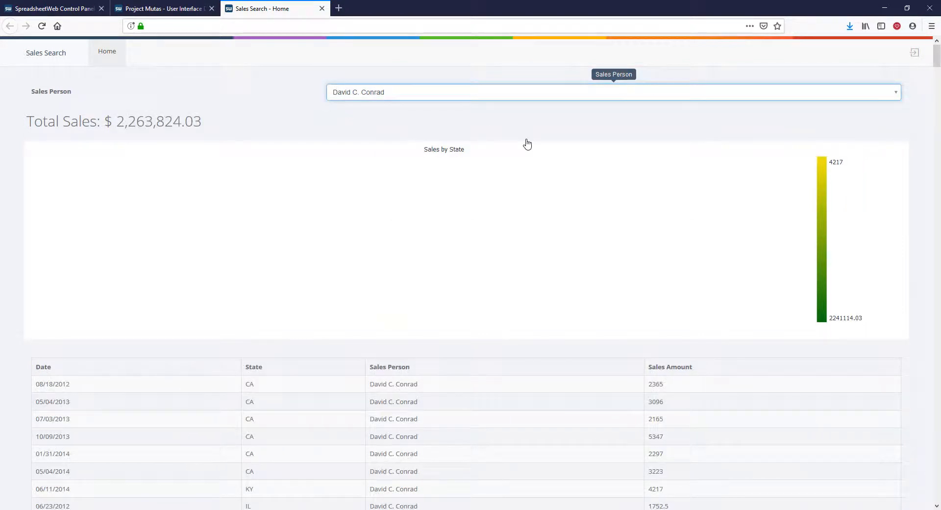
pyautogui.click(531, 98)
pyautogui.click(530, 170)
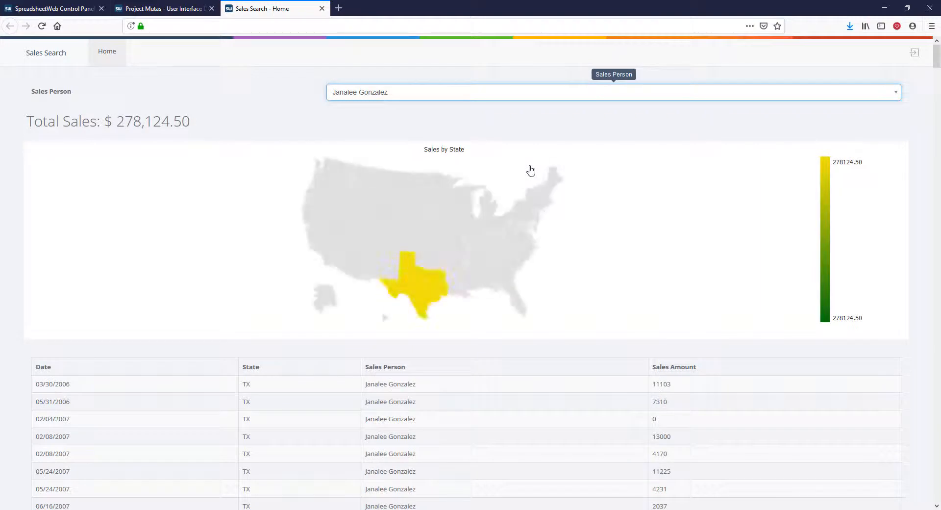
pyautogui.click(537, 98)
pyautogui.click(534, 189)
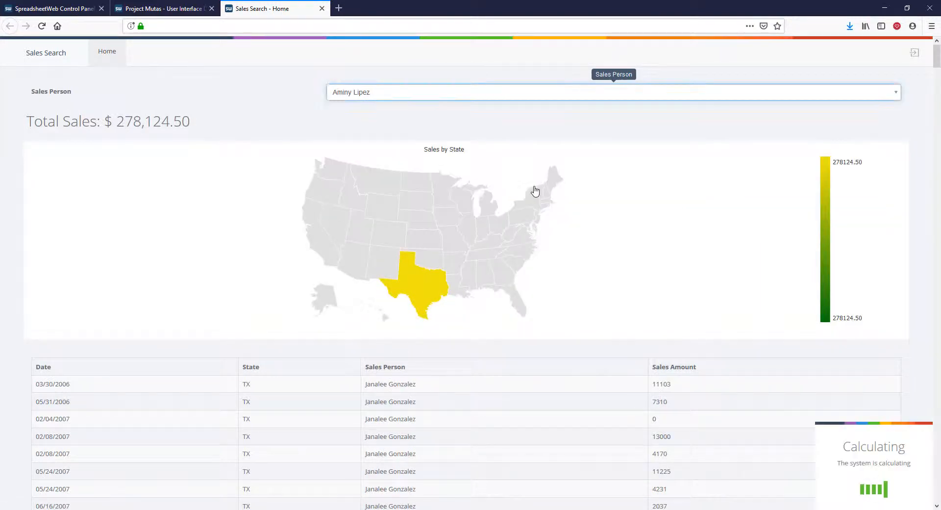